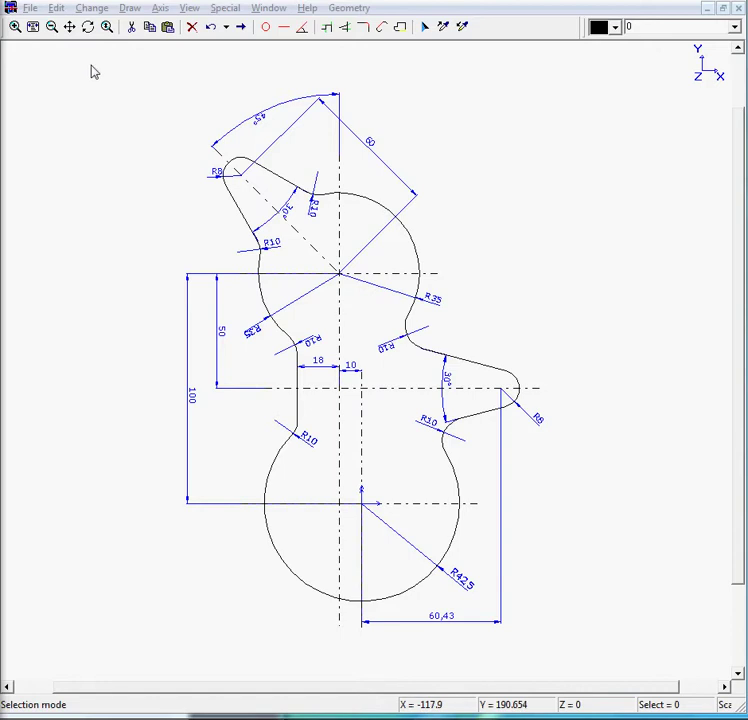
- Window-select the whole existing dimensioned cam-like profile drawing
{"action": "mouse_move", "coordinate": [92, 66]}
{"action": "left_mouse_down"}
{"action": "mouse_move", "coordinate": [203, 128]}
{"action": "mouse_move", "coordinate": [271, 183]}
{"action": "mouse_move", "coordinate": [410, 321]}
{"action": "mouse_move", "coordinate": [594, 635]}
{"action": "mouse_move", "coordinate": [620, 658]}
{"action": "mouse_move", "coordinate": [614, 648]}
{"action": "left_mouse_up"}
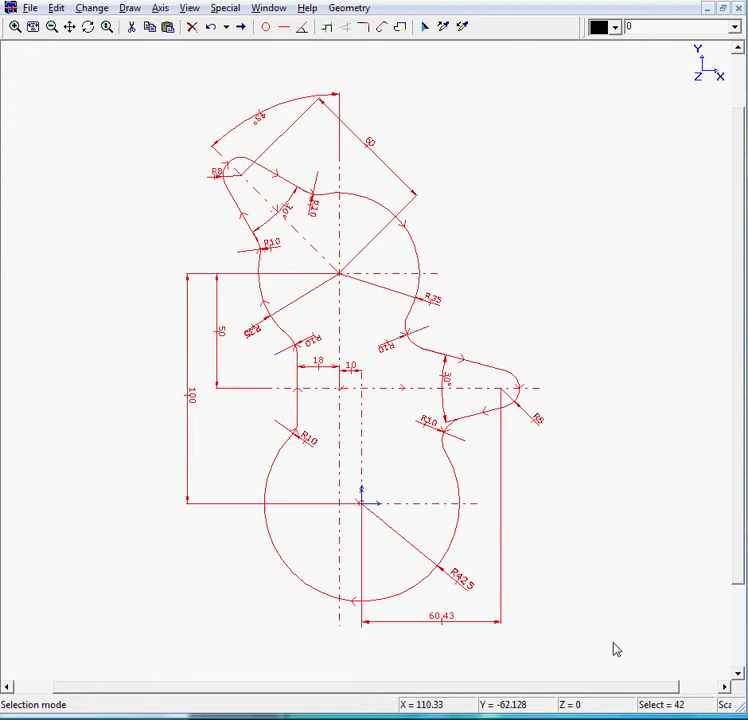
- Delete the selected profile drawing and rezoom the now-empty canvas
{"action": "left_click", "coordinate": [194, 28]}
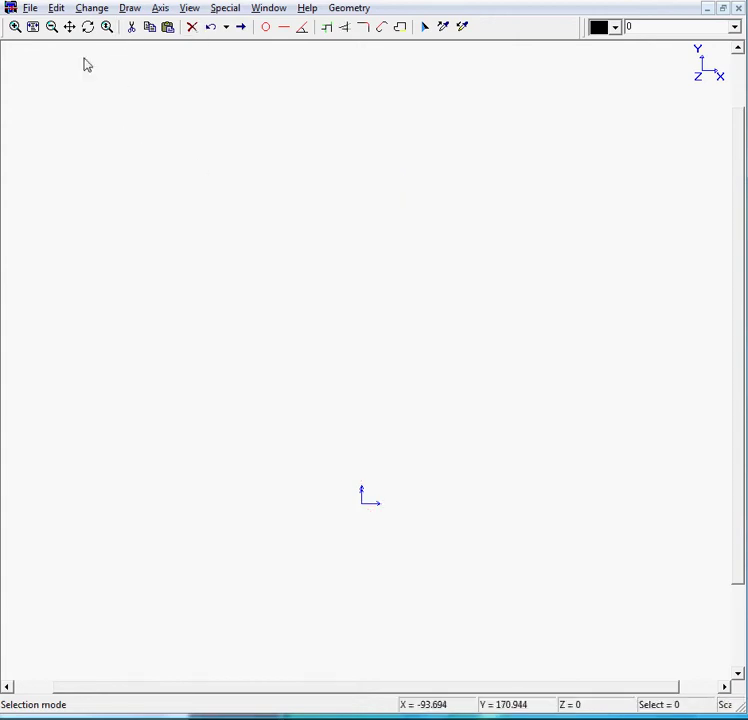
{"action": "left_click", "coordinate": [33, 28]}
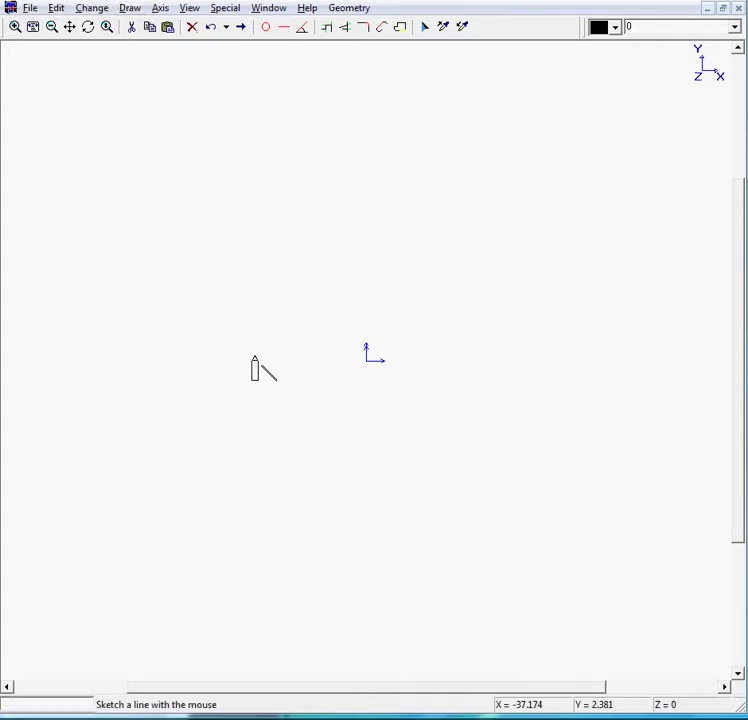
- Sketch a line and fix it vertical at X = -18, spanning Y -19.182 to 28.972
{"action": "mouse_move", "coordinate": [285, 419]}
{"action": "left_mouse_down"}
{"action": "mouse_move", "coordinate": [279, 275]}
{"action": "mouse_move", "coordinate": [112, 172]}
{"action": "mouse_move", "coordinate": [99, 137]}
{"action": "mouse_move", "coordinate": [138, 127]}
{"action": "left_mouse_up"}
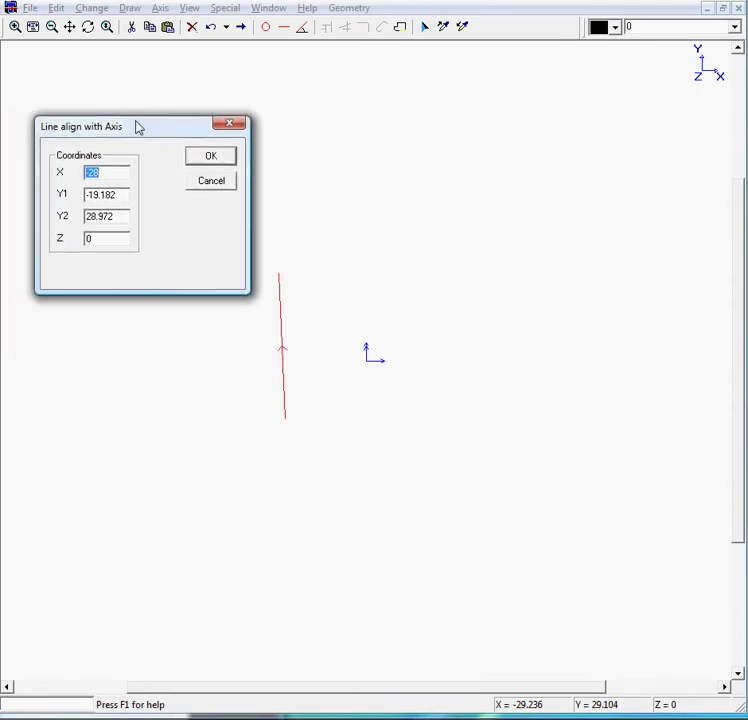
{"action": "type", "text": "-18"}
{"action": "key", "text": "Tab"}
{"action": "key", "text": "Tab"}
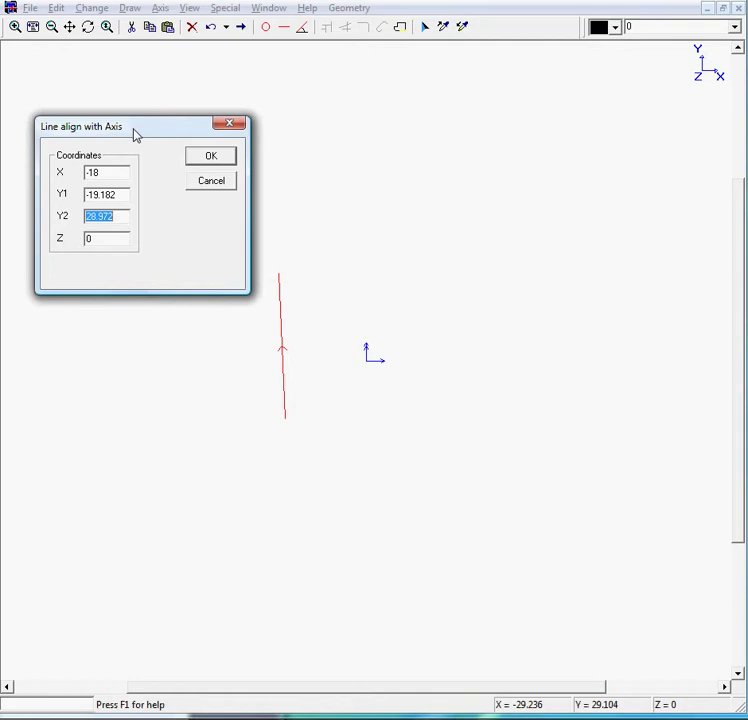
{"action": "left_click", "coordinate": [211, 157]}
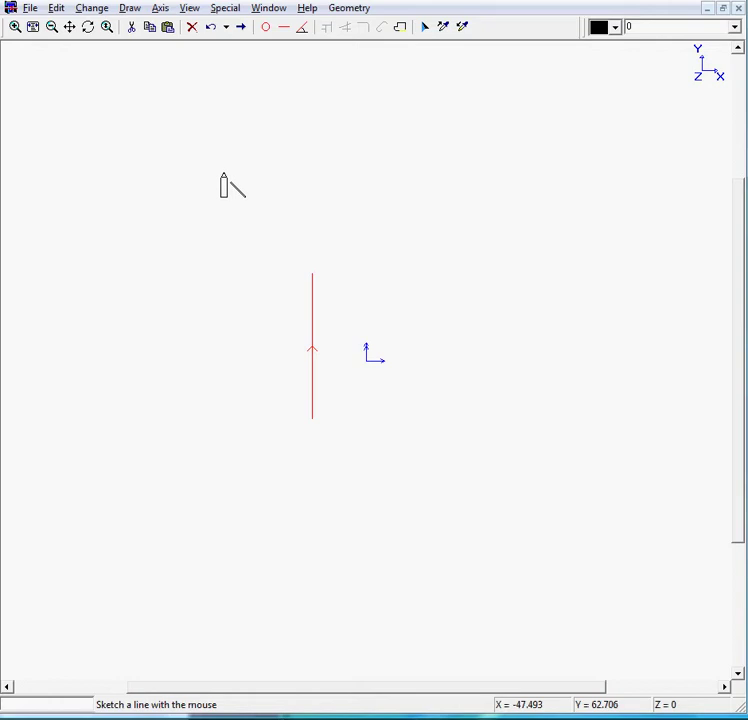
- From reset Arc Coordinates, create a clockwise R35 arc at centre (0, 50), 247.5° to 157.5°
{"action": "left_click", "coordinate": [268, 30]}
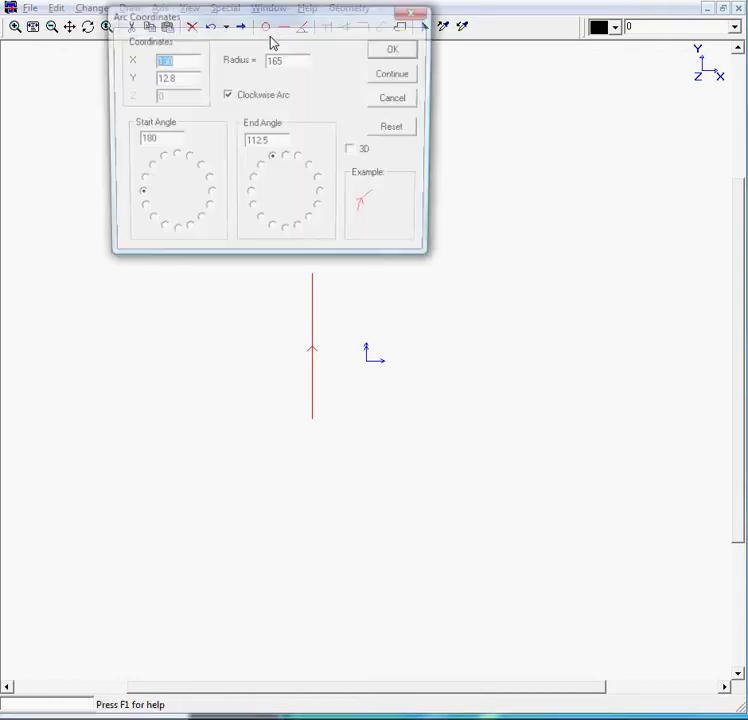
{"action": "left_click_drag", "start_coordinate": [275, 18], "coordinate": [238, 39]}
{"action": "left_click", "coordinate": [376, 152]}
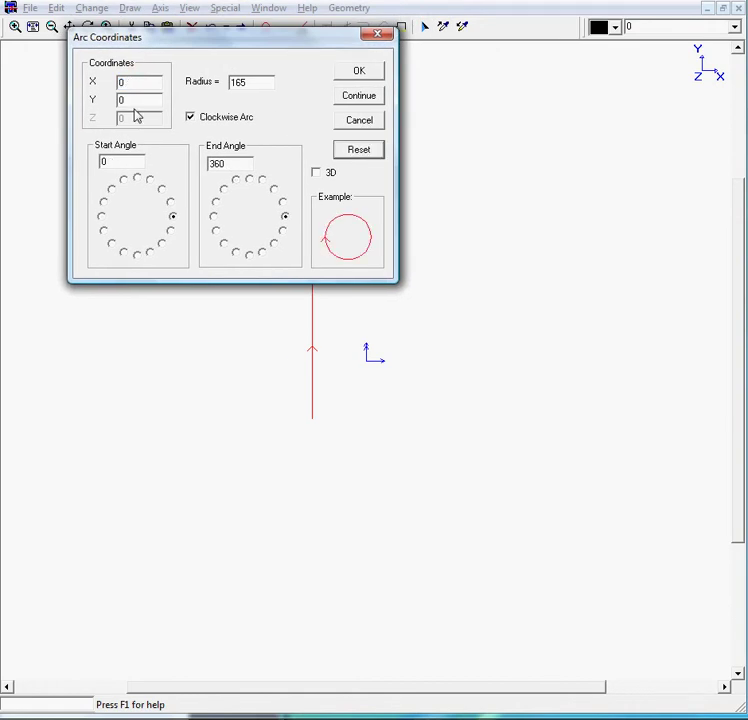
{"action": "double_click", "coordinate": [102, 100]}
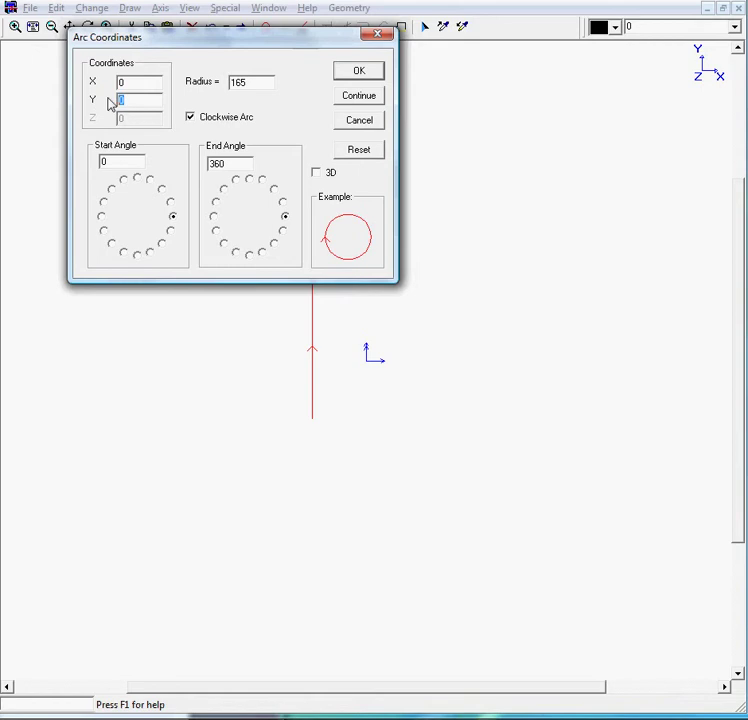
{"action": "type", "text": "50"}
{"action": "left_click", "coordinate": [123, 253]}
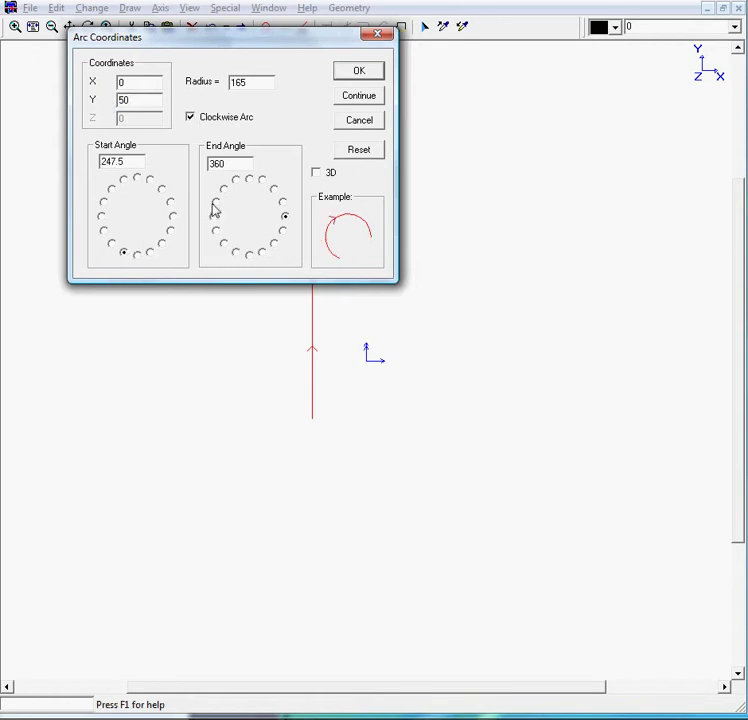
{"action": "left_click", "coordinate": [215, 203]}
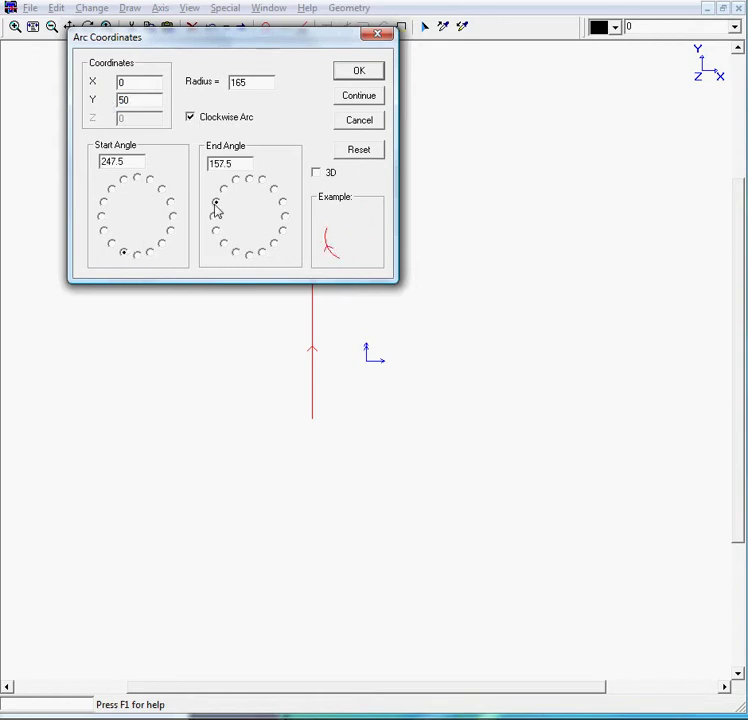
{"action": "double_click", "coordinate": [253, 85]}
{"action": "type", "text": "35"}
{"action": "left_click", "coordinate": [355, 73]}
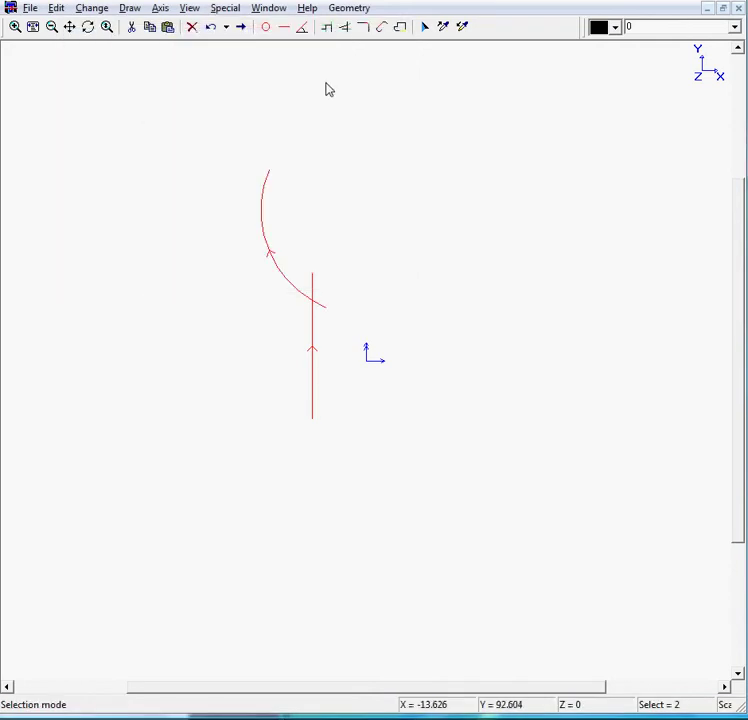
- Fillet the X = -18 line and the R35 arc with radius 10
{"action": "left_click", "coordinate": [363, 28]}
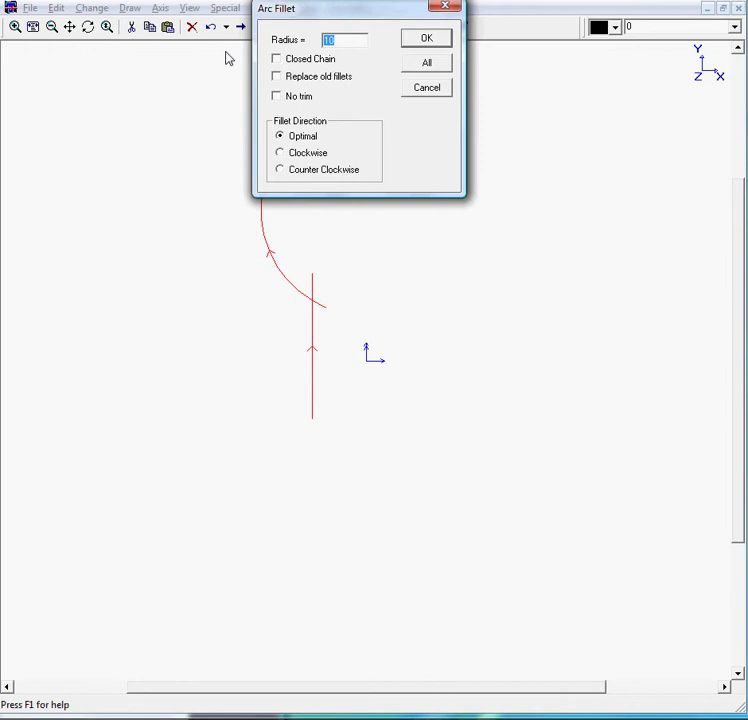
{"action": "key", "text": "Return"}
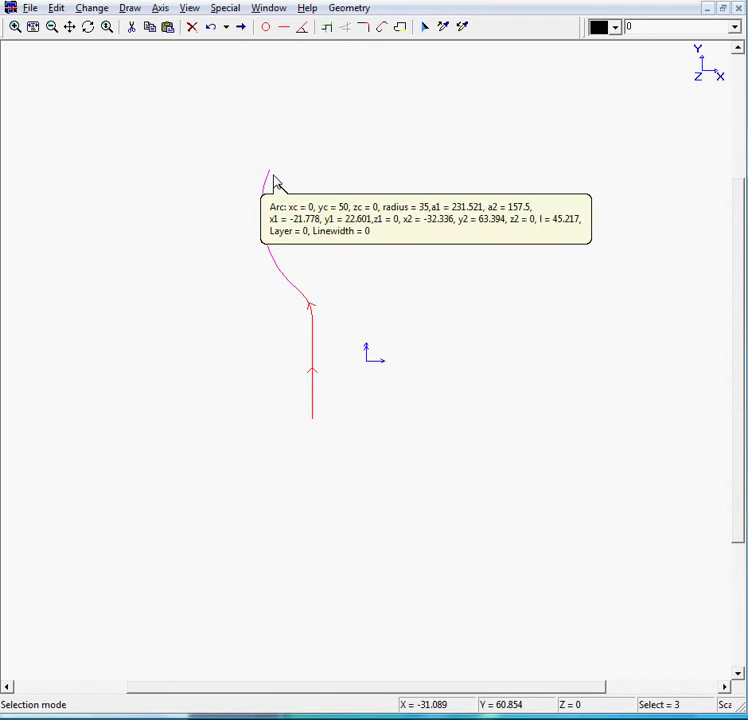
- Move the reference axis up by Y = 50
{"action": "left_click", "coordinate": [134, 14]}
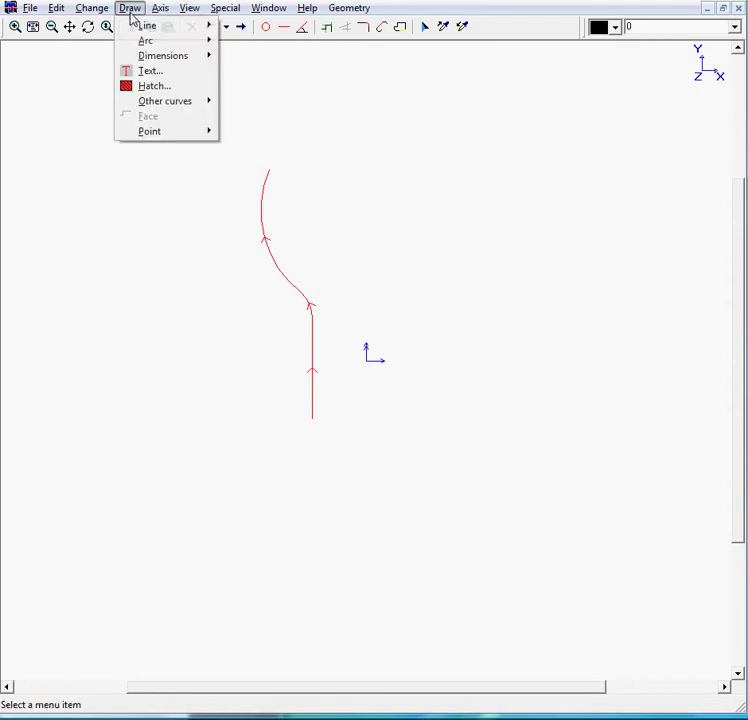
{"action": "mouse_move", "coordinate": [147, 24]}
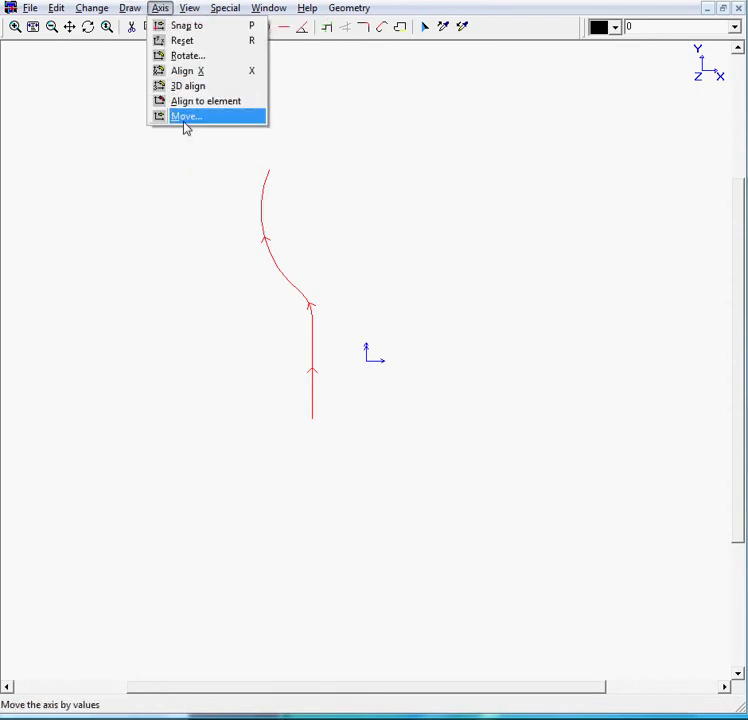
{"action": "left_click", "coordinate": [185, 118]}
{"action": "double_click", "coordinate": [162, 167]}
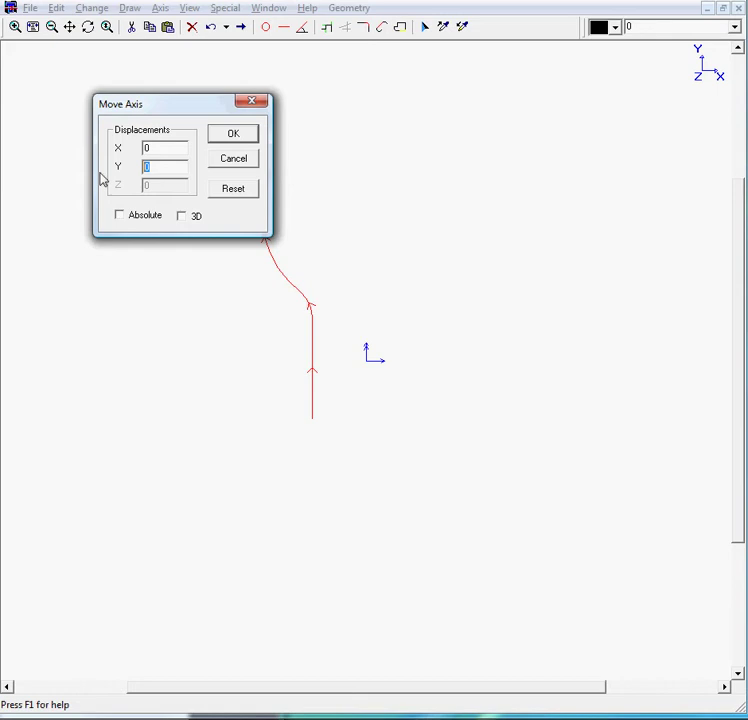
{"action": "type", "text": "50"}
{"action": "key", "text": "Return"}
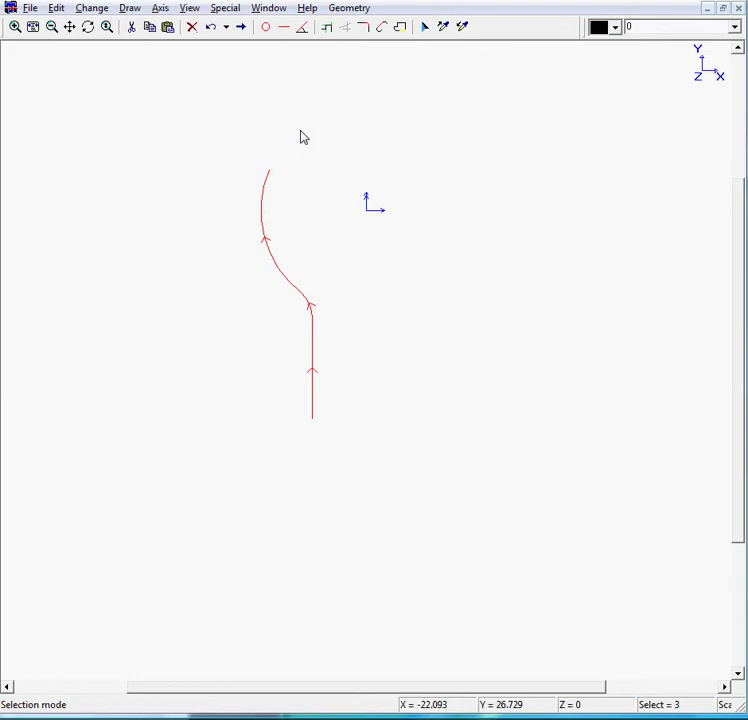
- Rotate the reference axis 45° about Z
{"action": "left_click", "coordinate": [160, 8]}
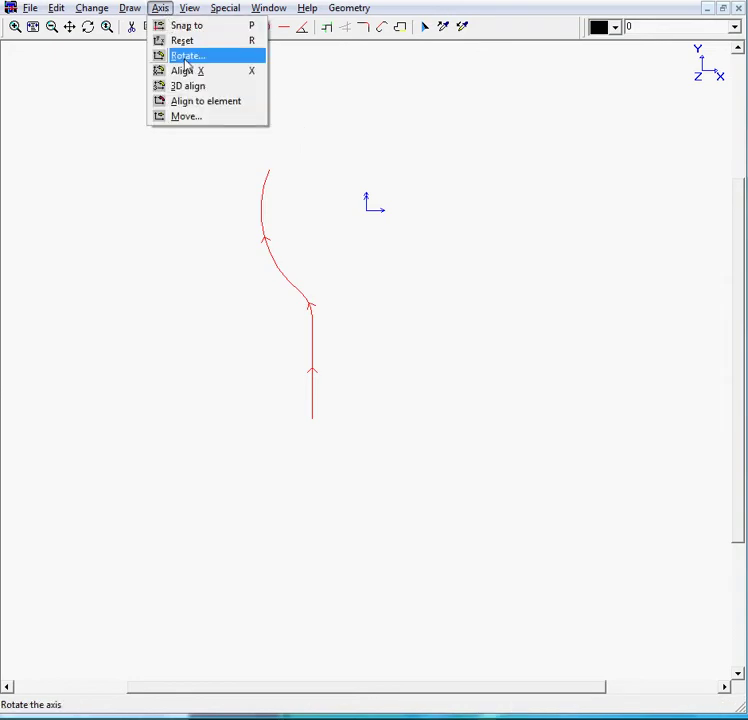
{"action": "left_click", "coordinate": [185, 56]}
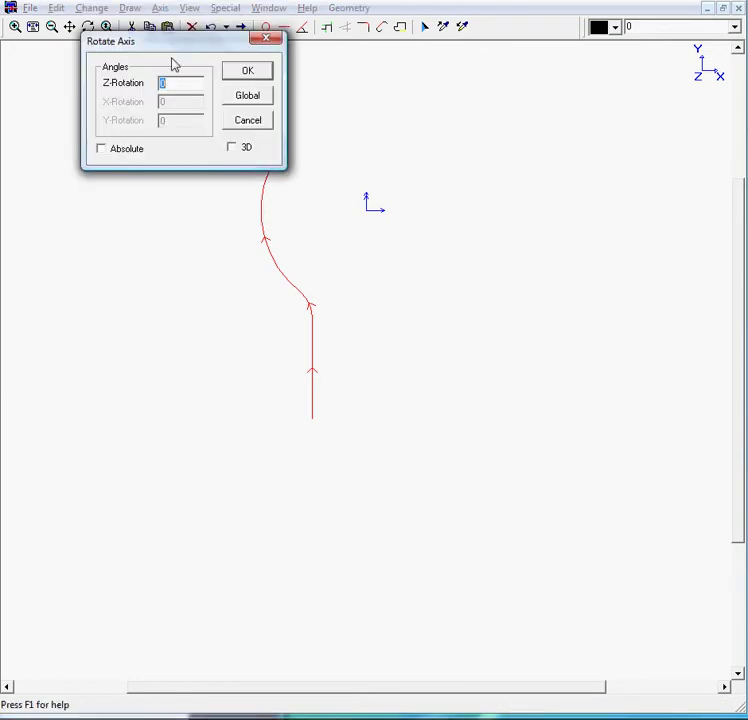
{"action": "left_click_drag", "start_coordinate": [181, 42], "coordinate": [160, 89]}
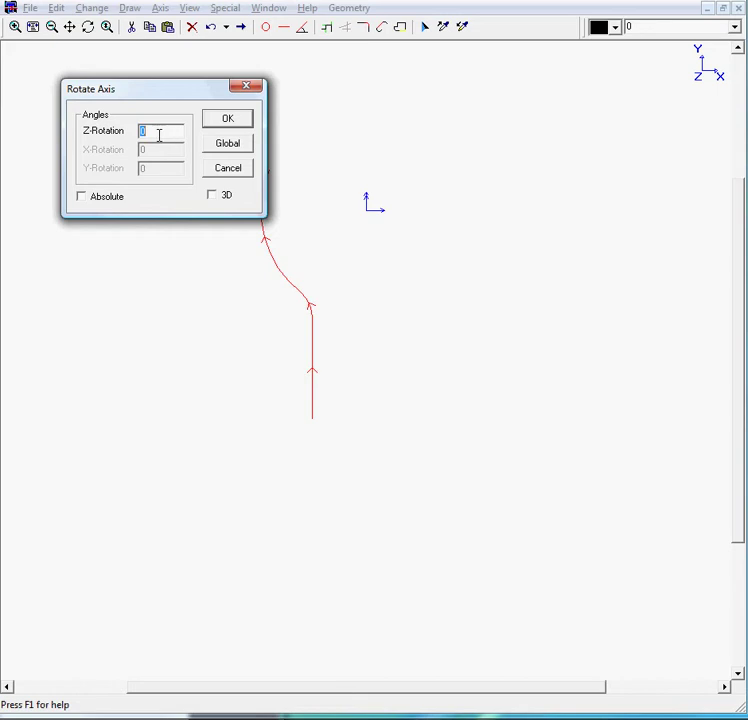
{"action": "type", "text": "45"}
{"action": "left_click", "coordinate": [240, 121]}
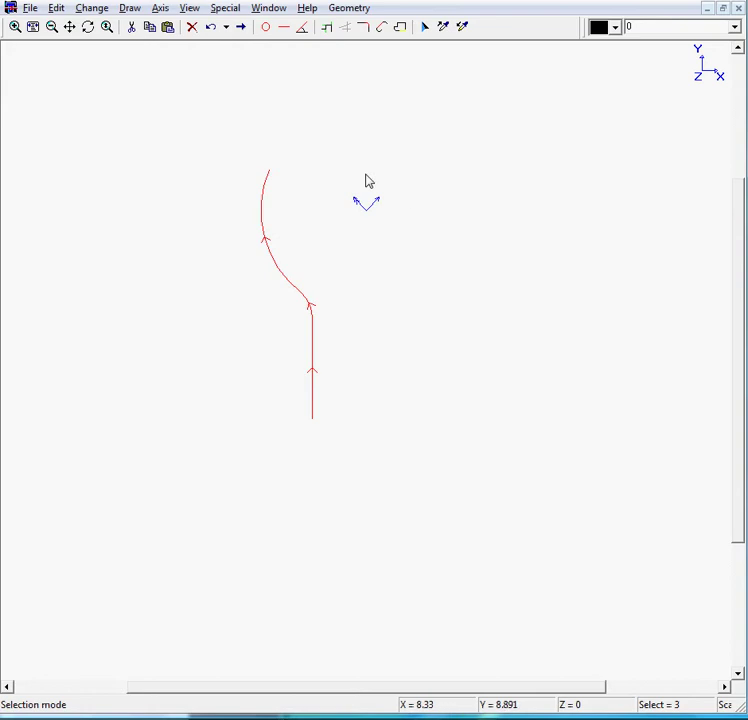
{"action": "left_click", "coordinate": [283, 27]}
{"action": "left_click", "coordinate": [352, 199]}
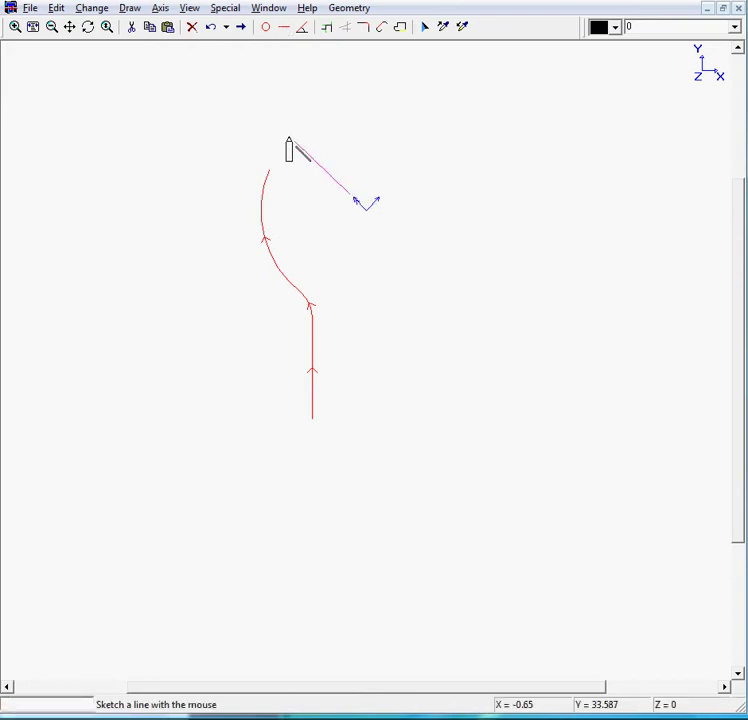
{"action": "left_click", "coordinate": [263, 121]}
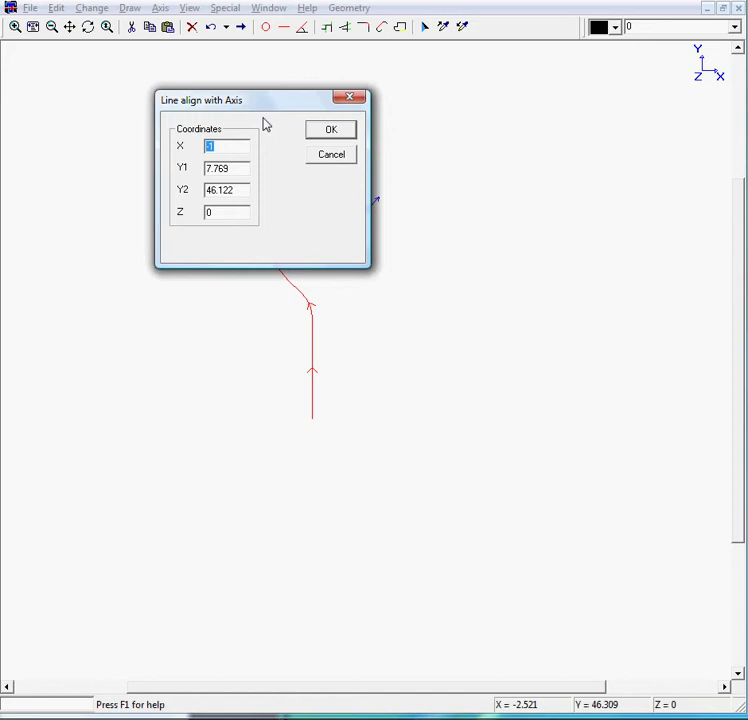
{"action": "key", "text": "Return"}
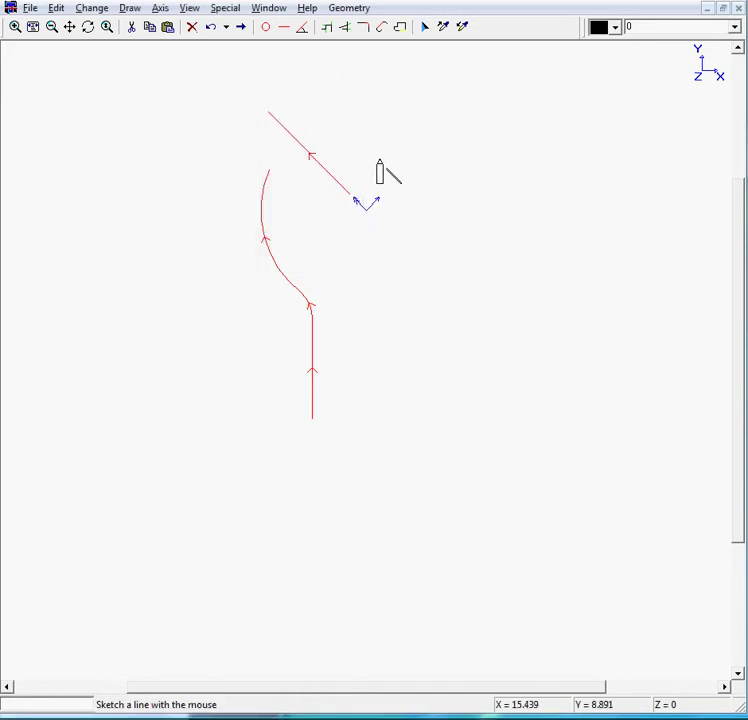
{"action": "left_click", "coordinate": [212, 29]}
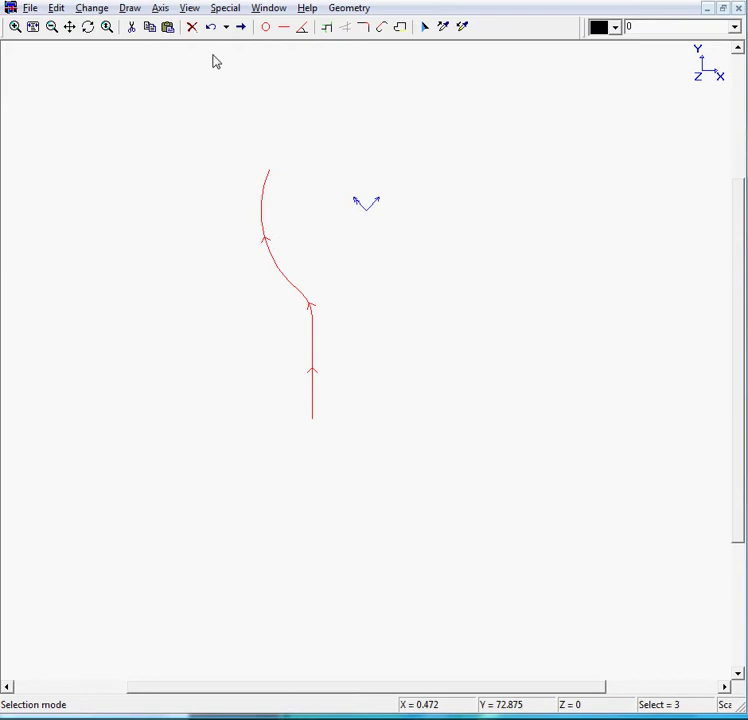
- Create a counterclockwise R8 arc at centre (0, 60), running 45° to 157.5°
{"action": "left_click", "coordinate": [267, 28]}
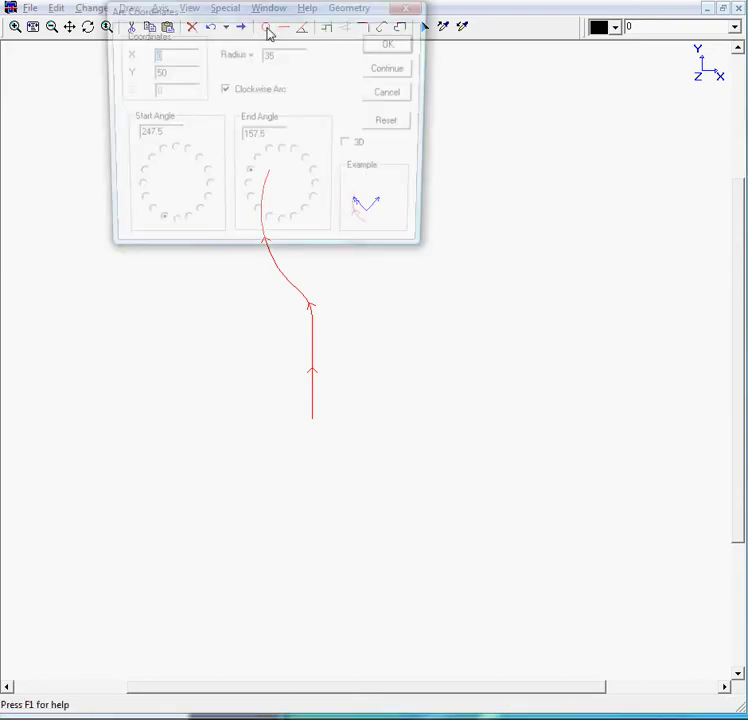
{"action": "mouse_move", "coordinate": [267, 20]}
{"action": "left_mouse_down"}
{"action": "mouse_move", "coordinate": [259, 87]}
{"action": "mouse_move", "coordinate": [554, 217]}
{"action": "mouse_move", "coordinate": [557, 231]}
{"action": "left_mouse_up"}
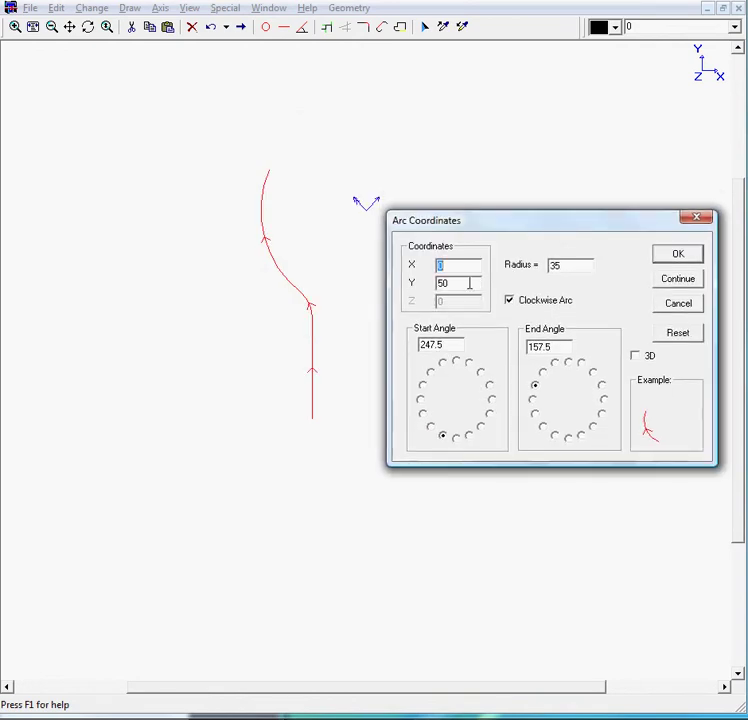
{"action": "double_click", "coordinate": [469, 283]}
{"action": "type", "text": "60"}
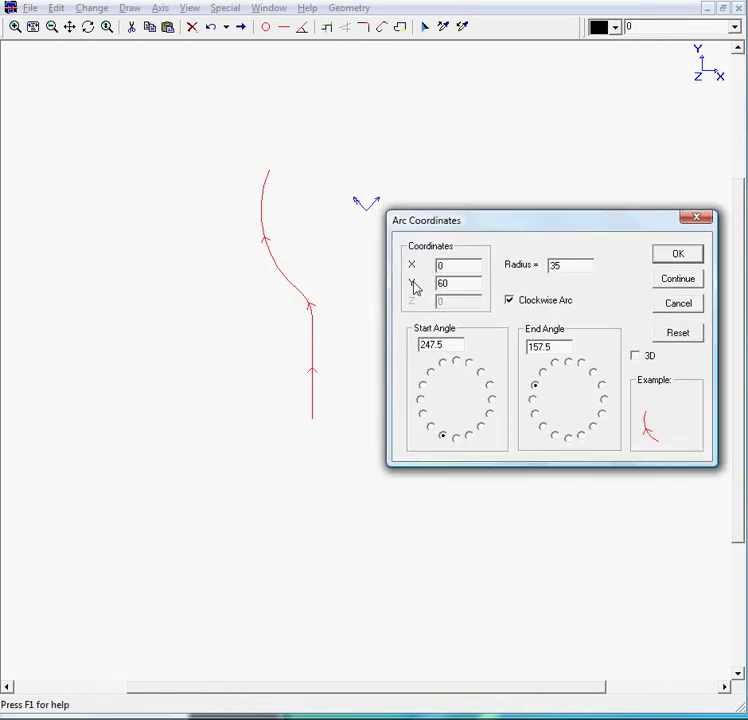
{"action": "double_click", "coordinate": [570, 262]}
{"action": "type", "text": "8"}
{"action": "left_click", "coordinate": [431, 372]}
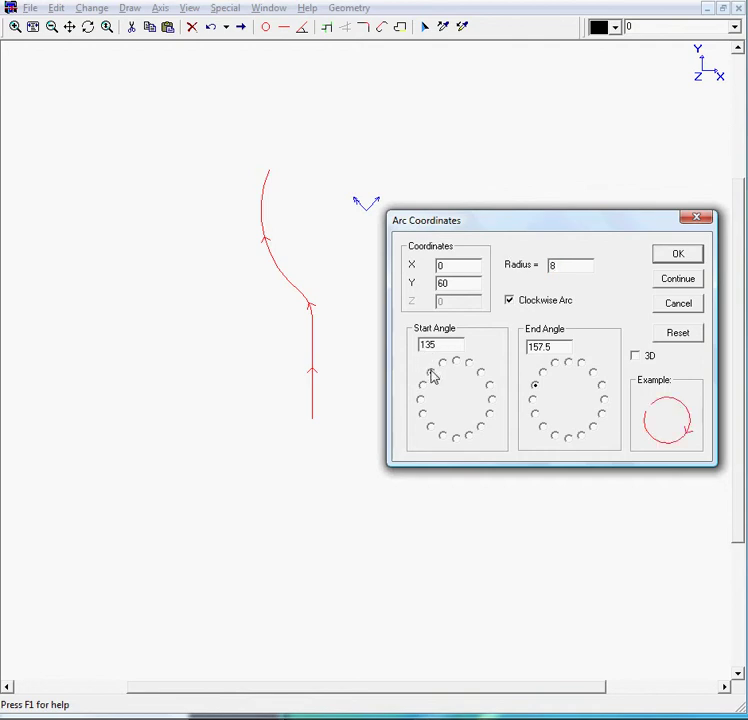
{"action": "left_click", "coordinate": [480, 372]}
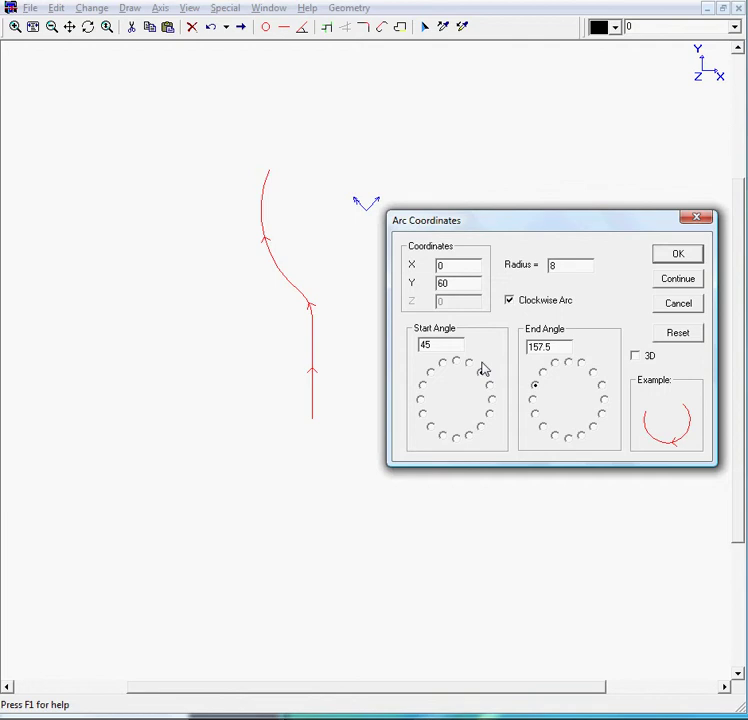
{"action": "left_click", "coordinate": [511, 300]}
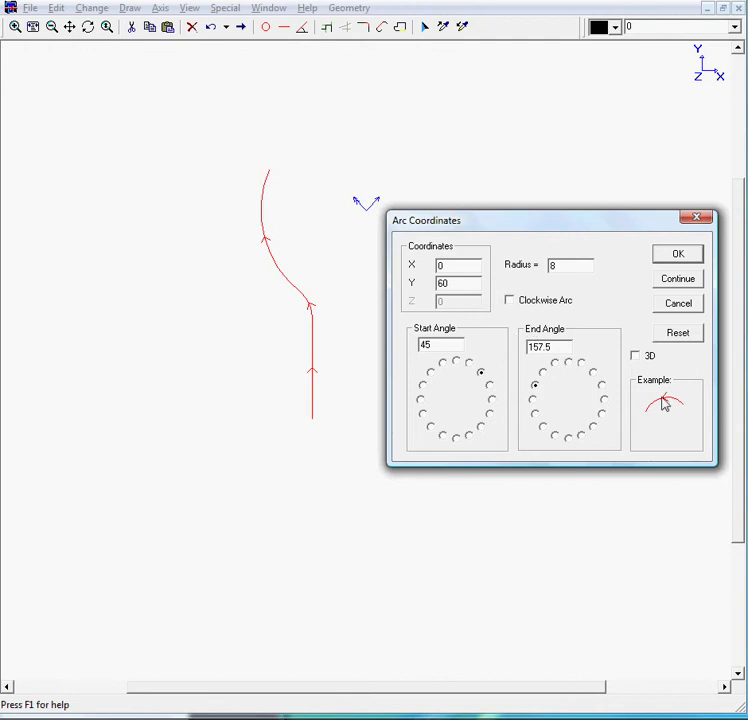
{"action": "left_click", "coordinate": [681, 257]}
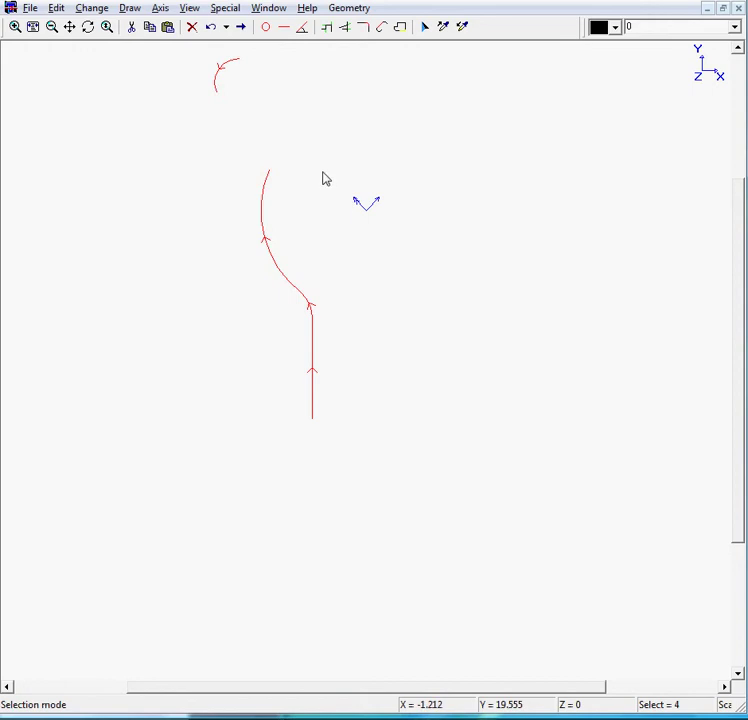
- Deselect the old curves and add a 25-long line at -90-15 (-105°) from the R8 arc
{"action": "left_click", "coordinate": [271, 175]}
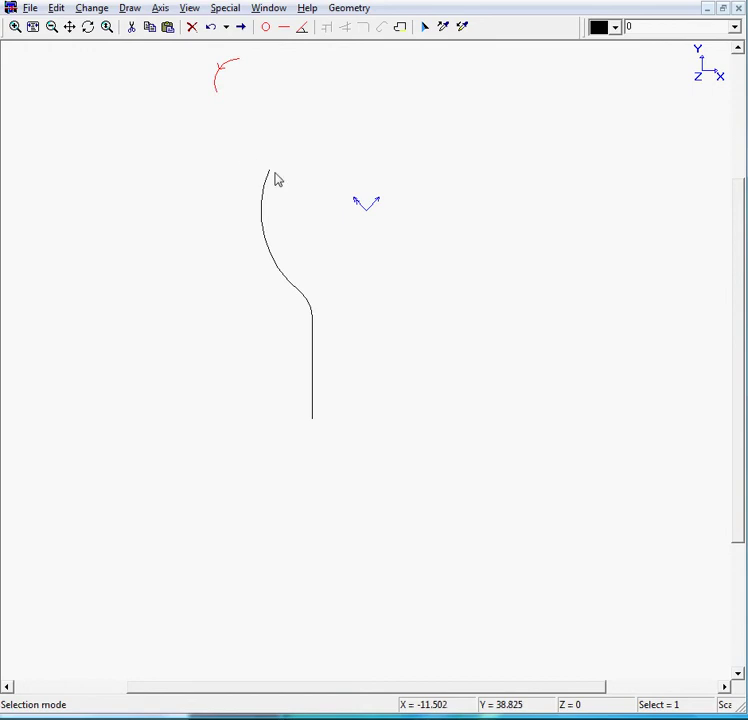
{"action": "left_click", "coordinate": [304, 28]}
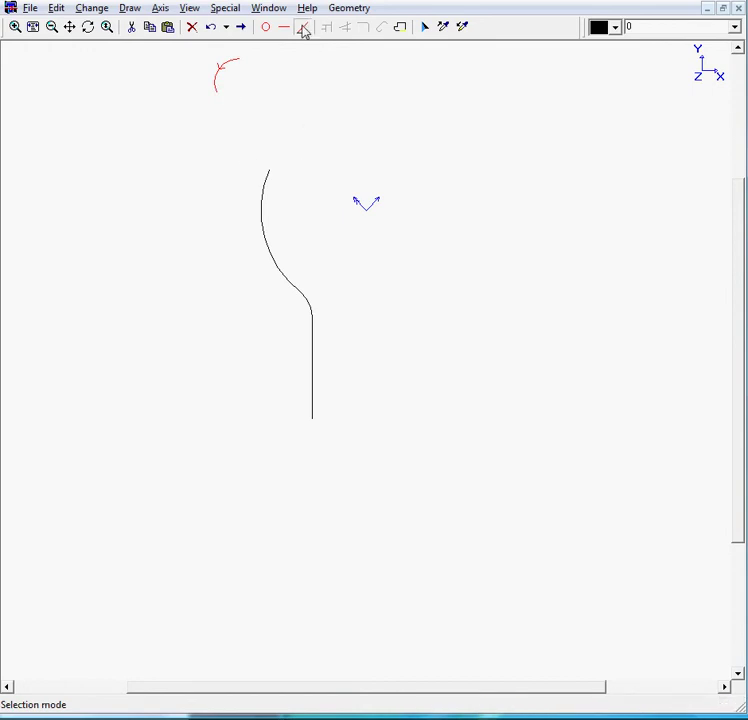
{"action": "left_click_drag", "start_coordinate": [304, 20], "coordinate": [143, 254]}
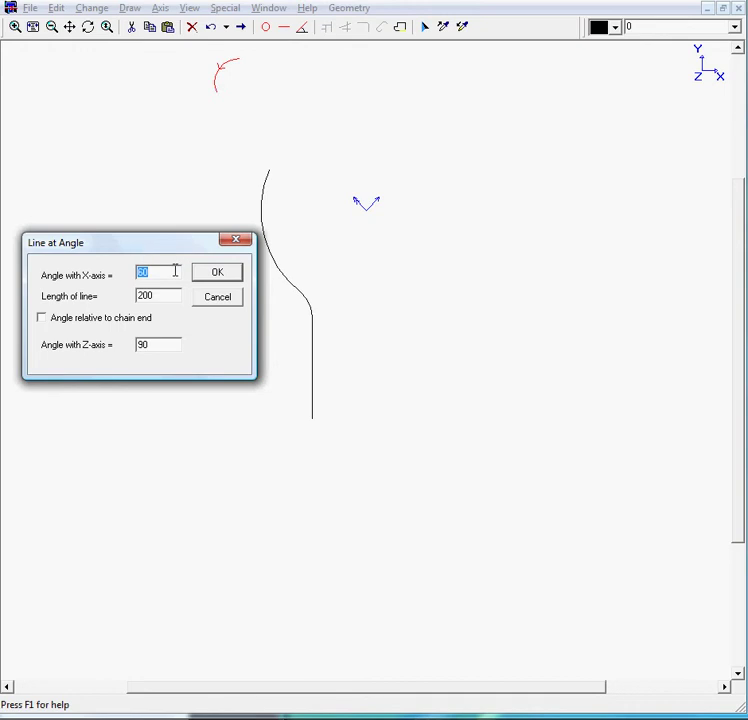
{"action": "type", "text": "9"}
{"action": "type", "text": "0-15"}
{"action": "key", "text": "Tab"}
{"action": "type", "text": "25"}
{"action": "left_click", "coordinate": [233, 276]}
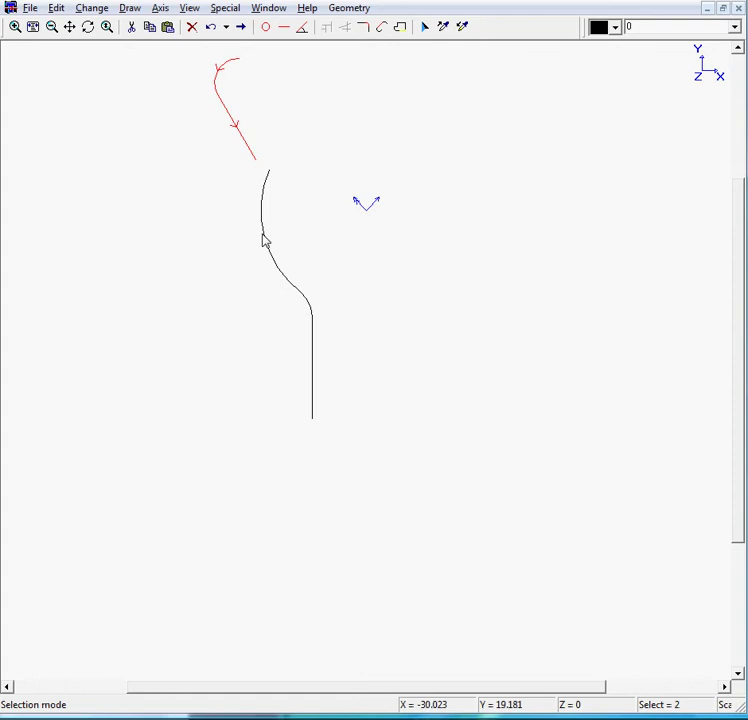
- Fillet the -105° line to the upper R35 arc with radius 10
{"action": "left_click", "coordinate": [268, 257]}
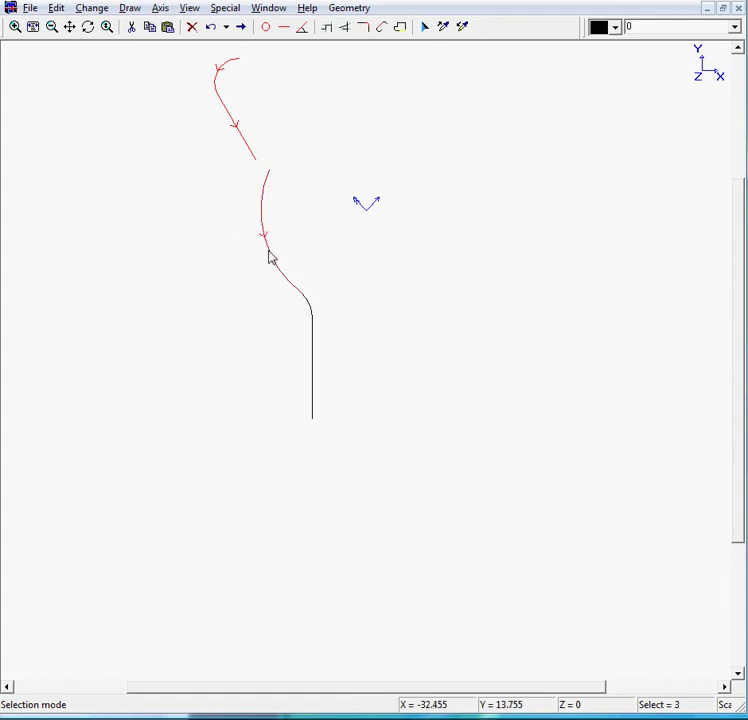
{"action": "left_click", "coordinate": [364, 28]}
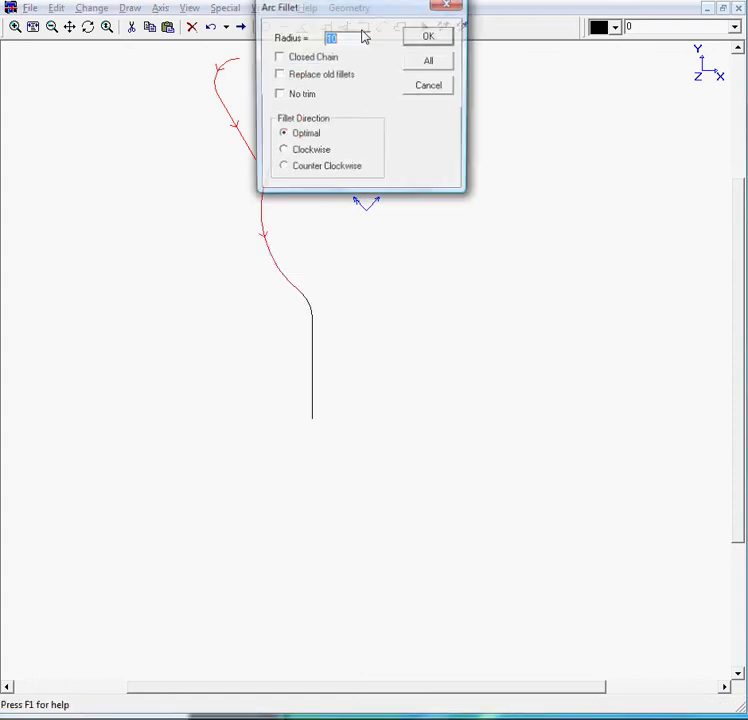
{"action": "type", "text": "1"}
{"action": "key", "text": "Return"}
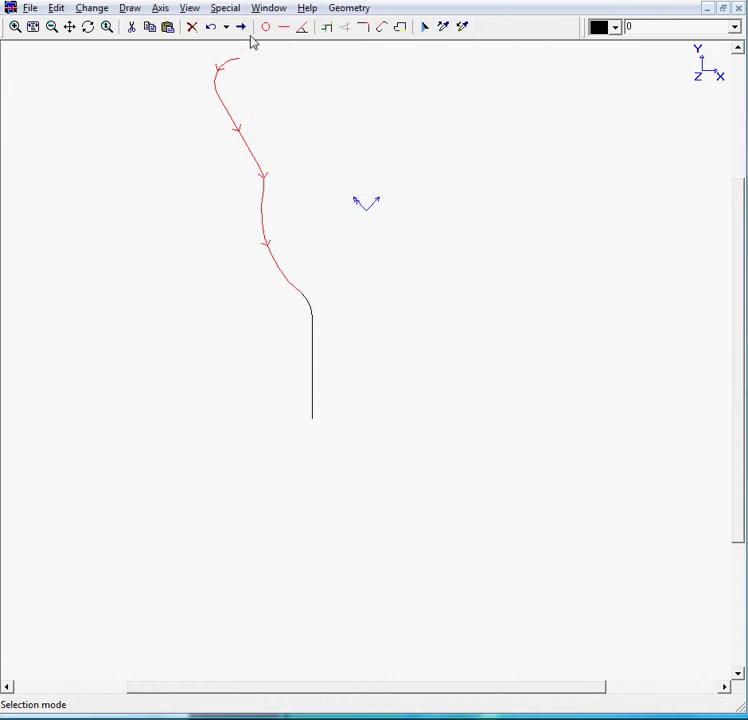
- Reverse the chain's direction with Special > Reverse
{"action": "left_click", "coordinate": [264, 8]}
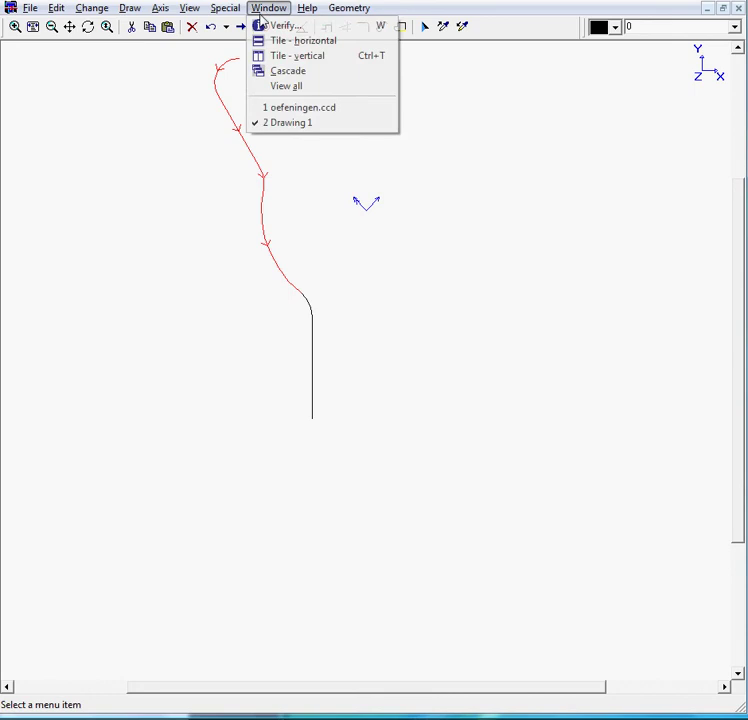
{"action": "mouse_move", "coordinate": [228, 18]}
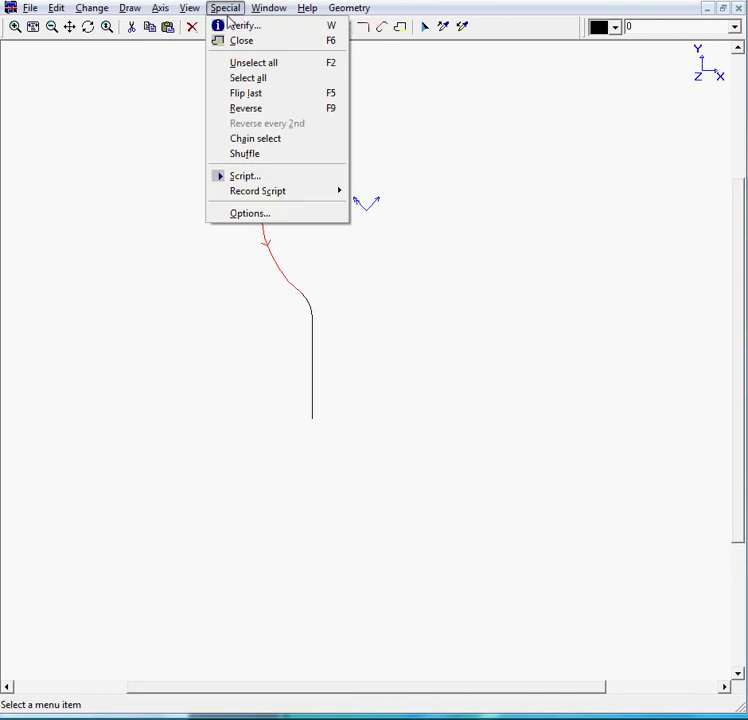
{"action": "left_click", "coordinate": [257, 110]}
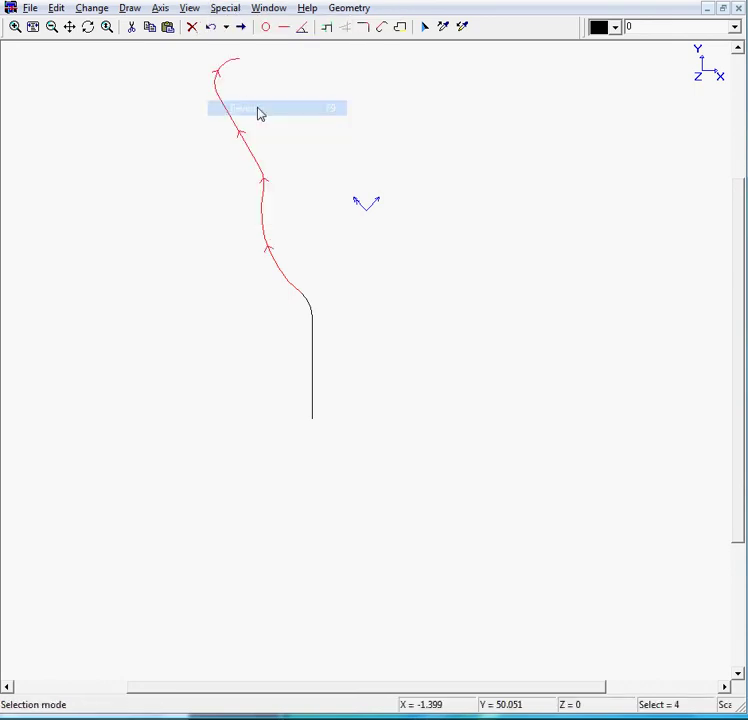
- Add a 25-long line at -90+15 (-75°) from the R8 arc's free end
{"action": "left_click", "coordinate": [302, 30]}
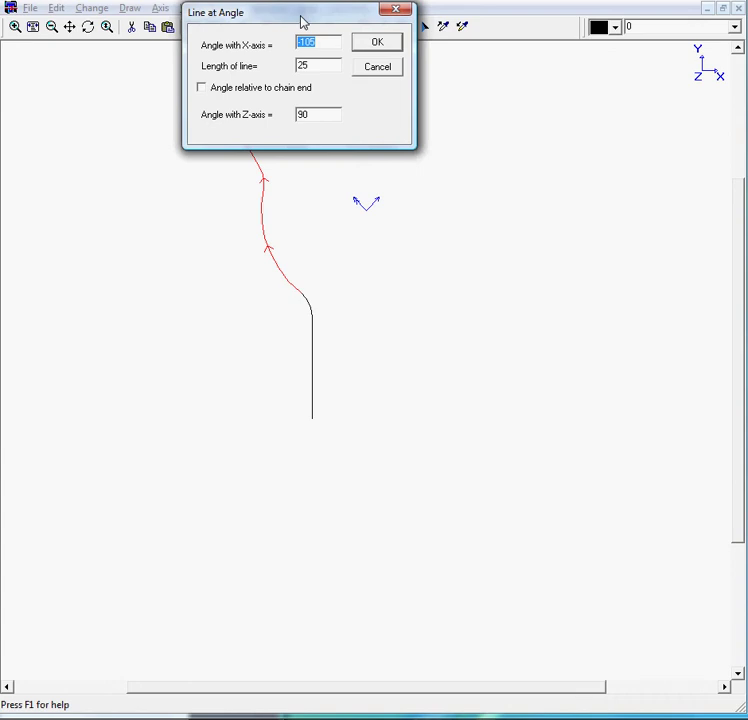
{"action": "left_click_drag", "start_coordinate": [302, 22], "coordinate": [459, 154]}
{"action": "type", "text": "1"}
{"action": "type", "text": "90+"}
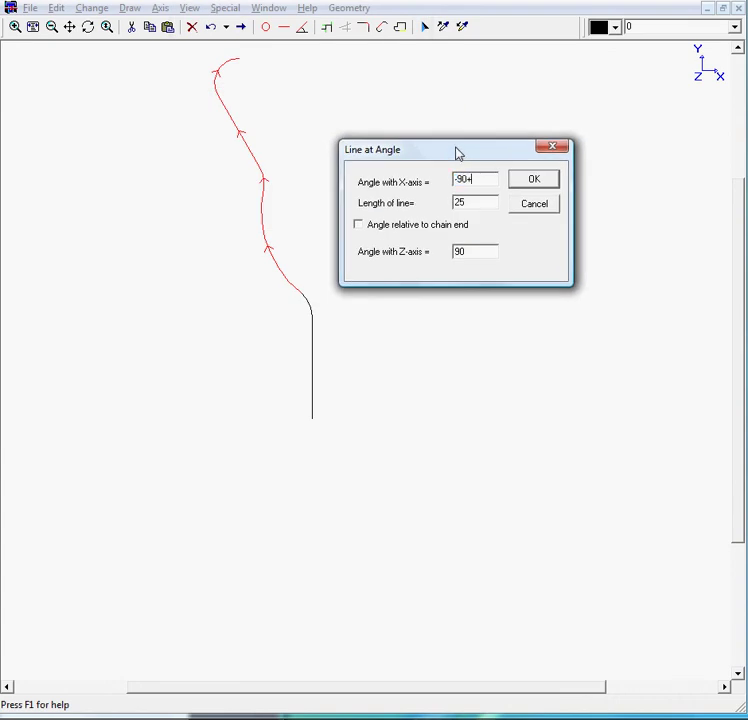
{"action": "type", "text": "15"}
{"action": "left_click", "coordinate": [540, 180]}
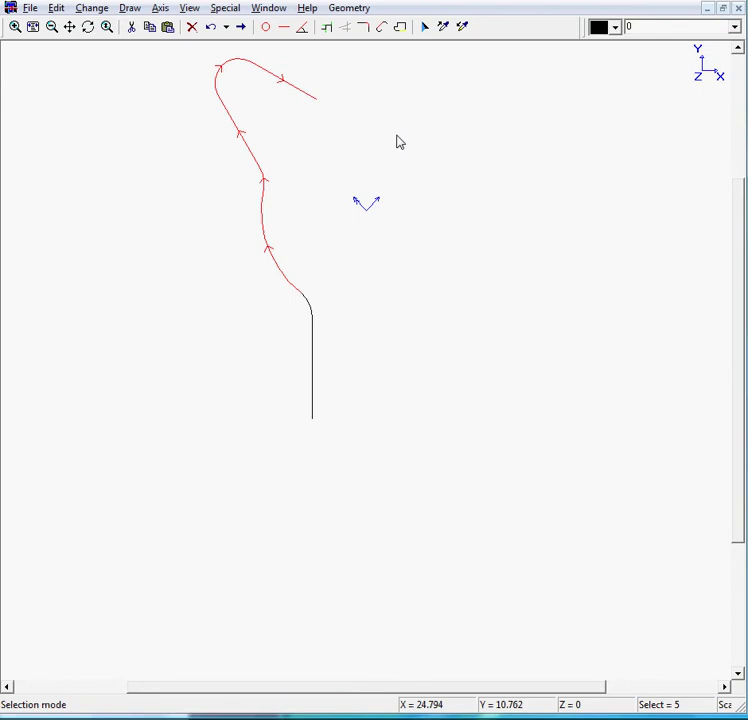
- Reset the reference axis to the global origin and begin a new centre-coordinate arc
{"action": "left_click", "coordinate": [157, 9]}
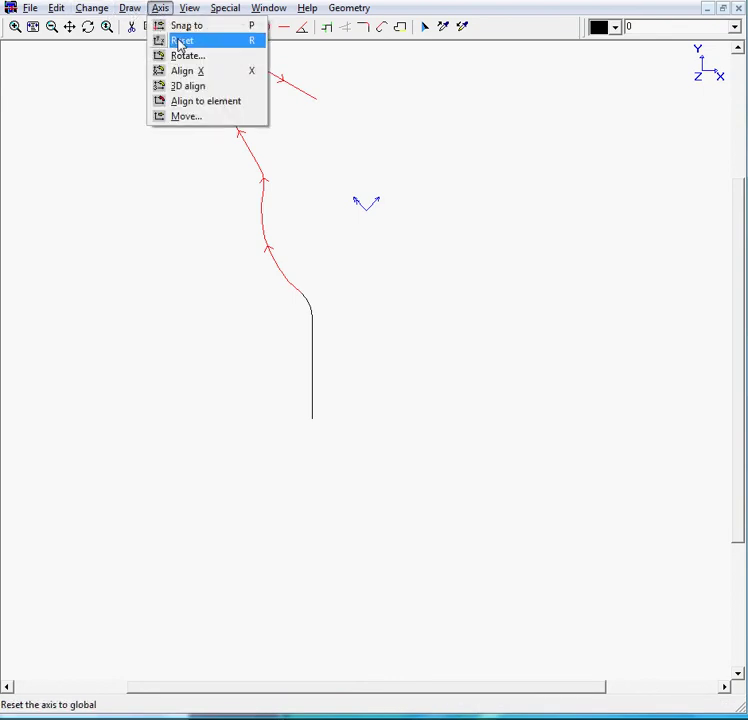
{"action": "left_click", "coordinate": [181, 41]}
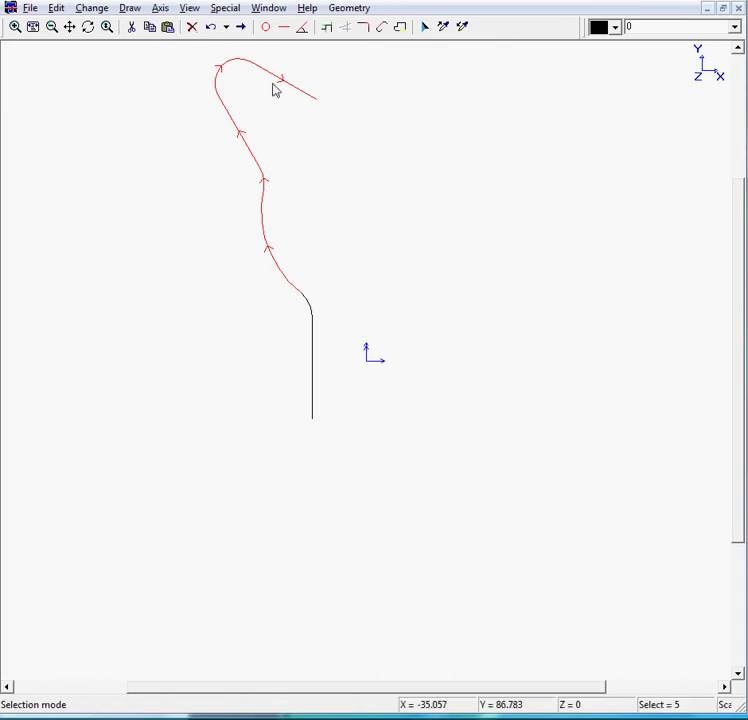
{"action": "left_click", "coordinate": [266, 27]}
- Draw a clockwise R35 arc centred at Y 50, running from 67.5° to 22.5°
{"action": "left_click_drag", "start_coordinate": [215, 20], "coordinate": [172, 306]}
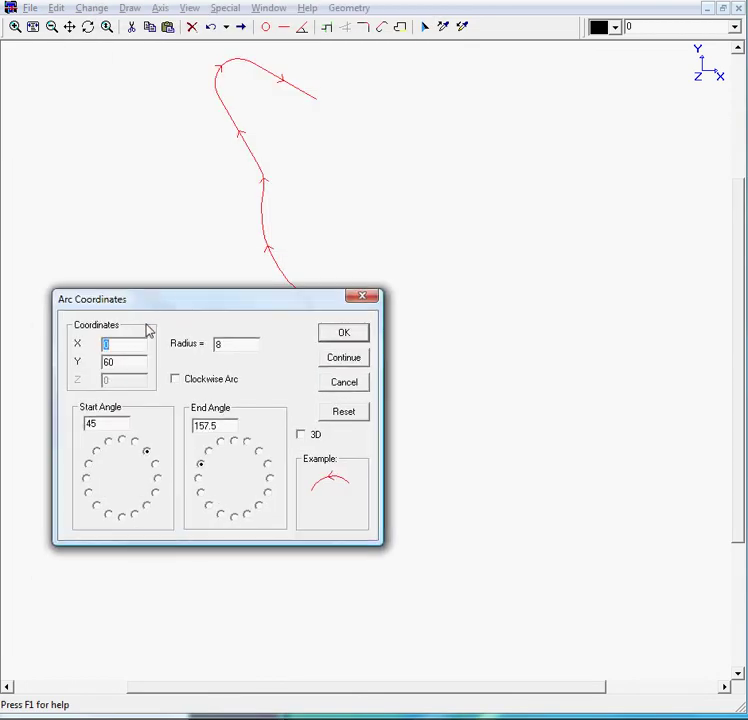
{"action": "key", "text": "Tab"}
{"action": "type", "text": "5"}
{"action": "left_click", "coordinate": [136, 442]}
{"action": "left_click", "coordinate": [267, 465]}
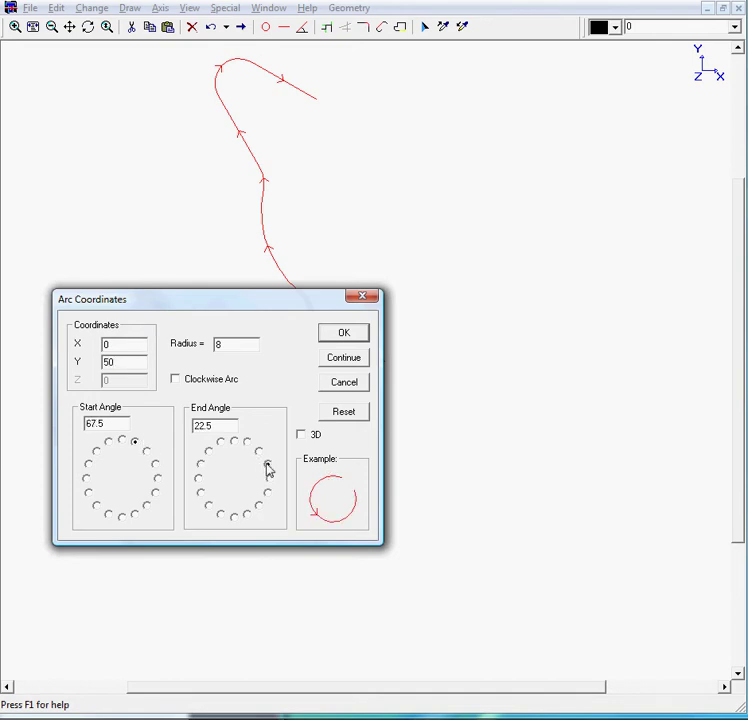
{"action": "left_click", "coordinate": [193, 385]}
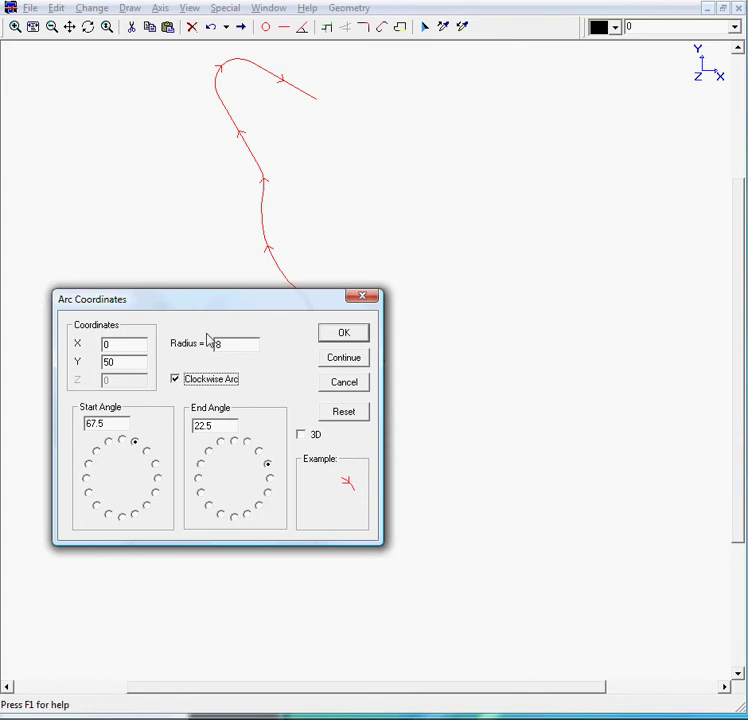
{"action": "left_click_drag", "start_coordinate": [232, 345], "coordinate": [181, 348]}
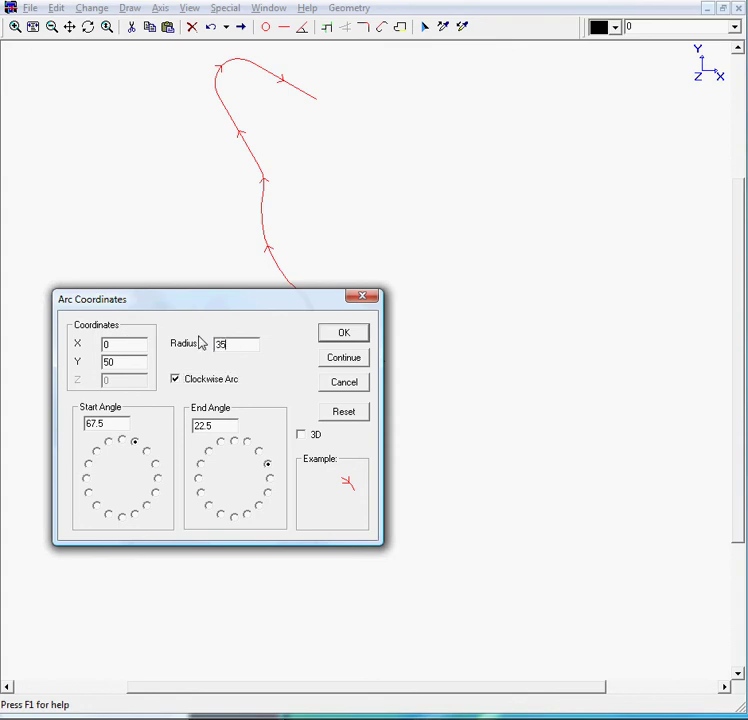
{"action": "type", "text": "35"}
{"action": "left_click", "coordinate": [333, 333]}
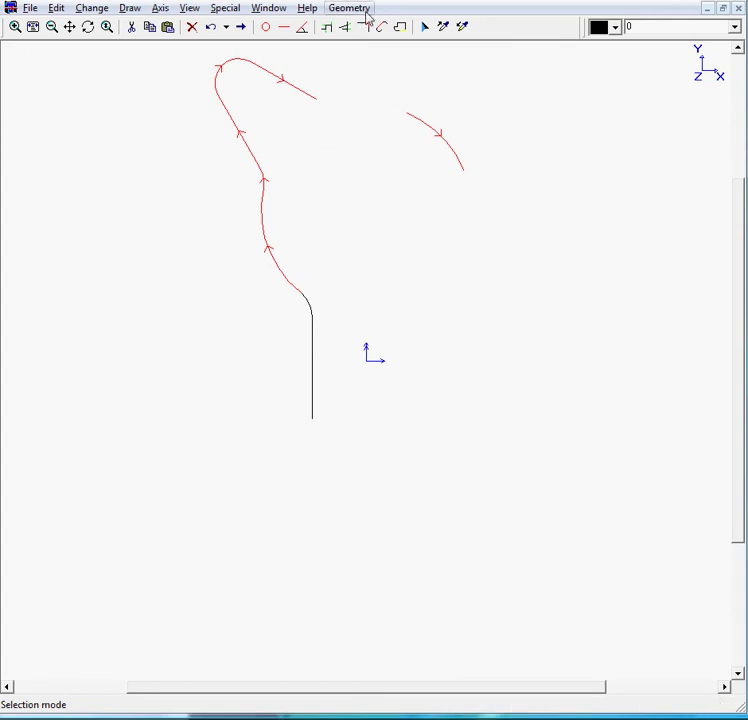
- Fillet the new R35 arc to the preceding -75° line and deselect the chain
{"action": "left_click", "coordinate": [365, 27]}
{"action": "left_click", "coordinate": [436, 35]}
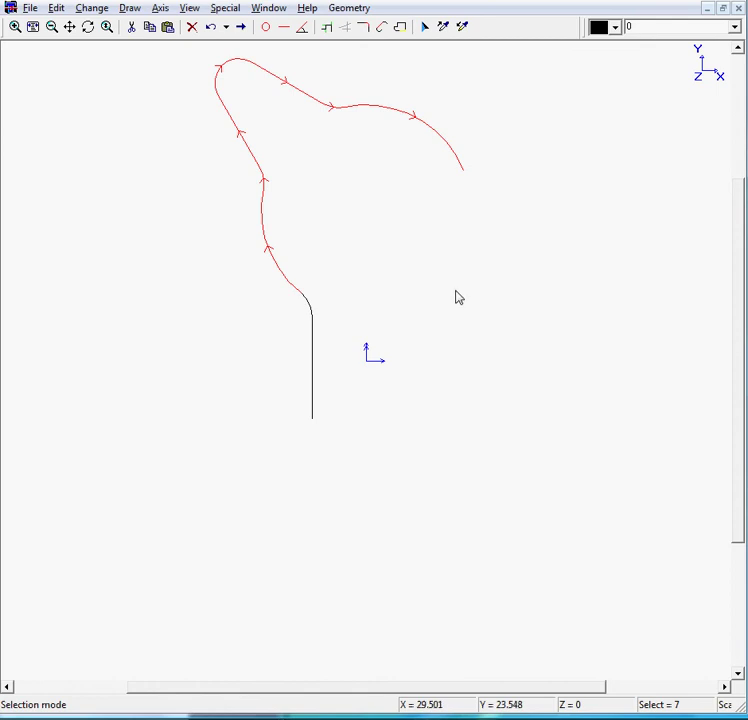
{"action": "key", "text": "Escape"}
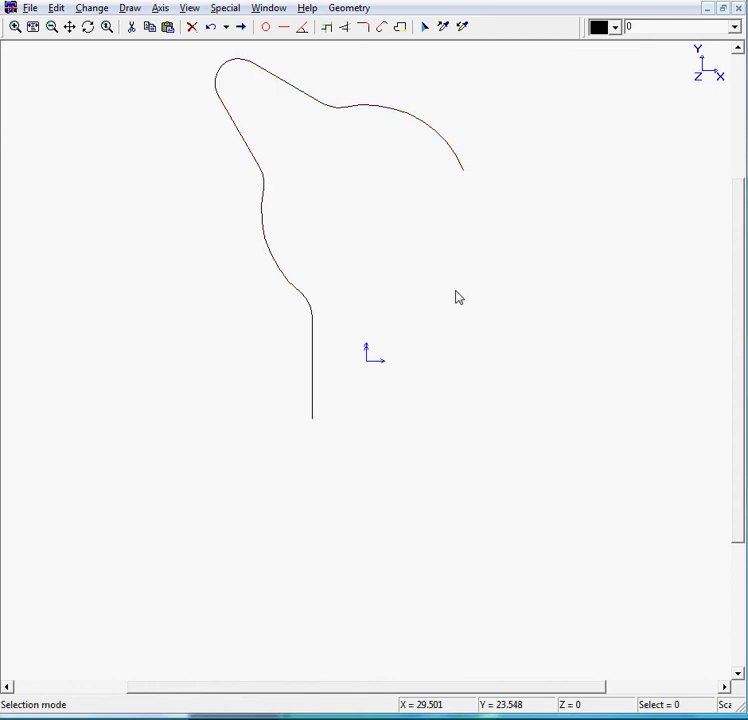
- Draw a clockwise R8 arc centred at (60.43, 0), ending at 292.5°
{"action": "left_click", "coordinate": [266, 30]}
{"action": "left_click_drag", "start_coordinate": [254, 20], "coordinate": [193, 173]}
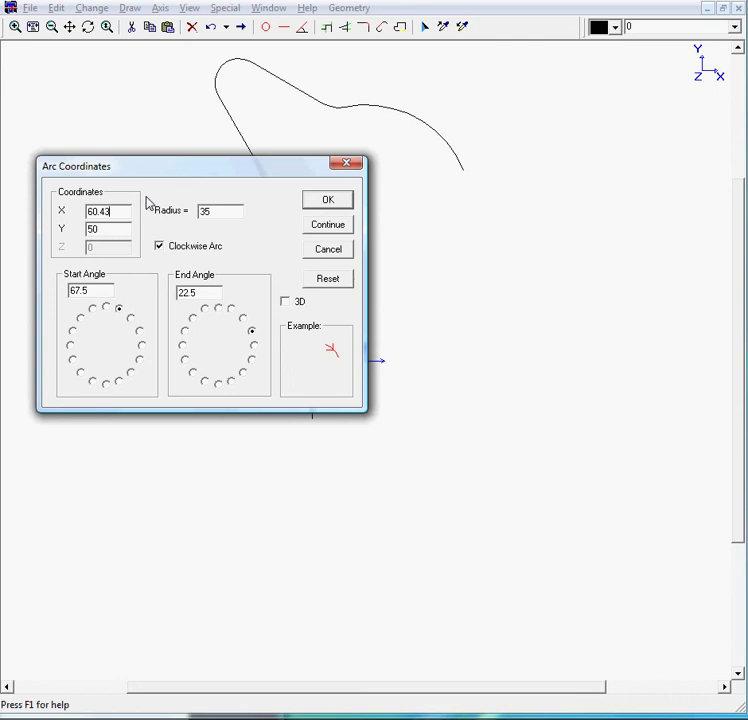
{"action": "left_click_drag", "start_coordinate": [98, 229], "coordinate": [50, 232]}
{"action": "type", "text": "0"}
{"action": "left_click_drag", "start_coordinate": [219, 210], "coordinate": [105, 207]}
{"action": "type", "text": "8"}
{"action": "left_click", "coordinate": [232, 384]}
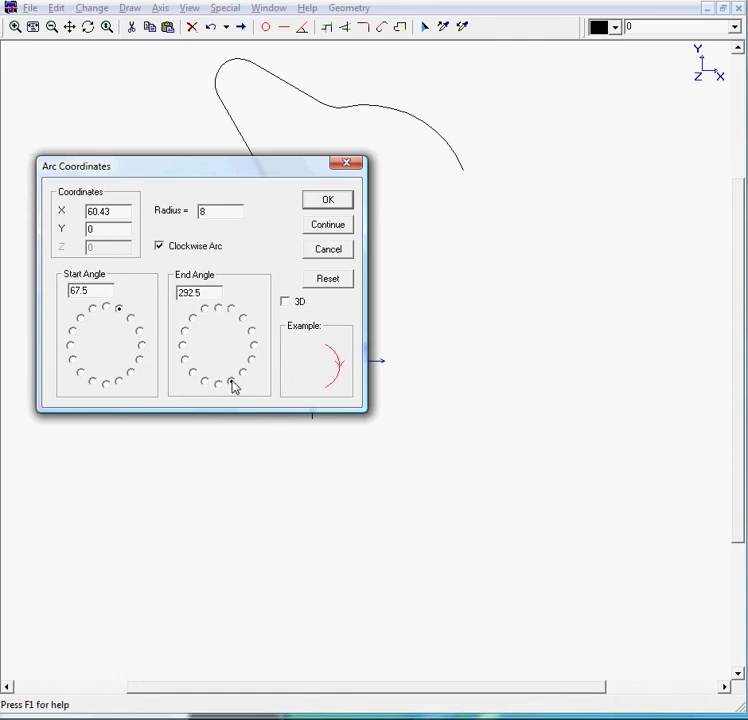
{"action": "left_click", "coordinate": [331, 200]}
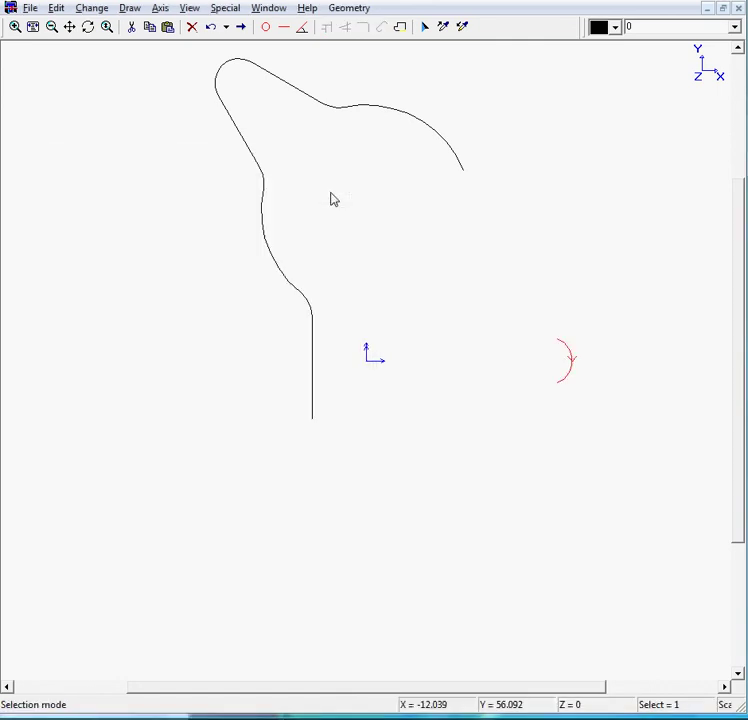
- Draw a 15-long line at 195° (180+15) from the R8 arc
{"action": "left_click", "coordinate": [302, 26]}
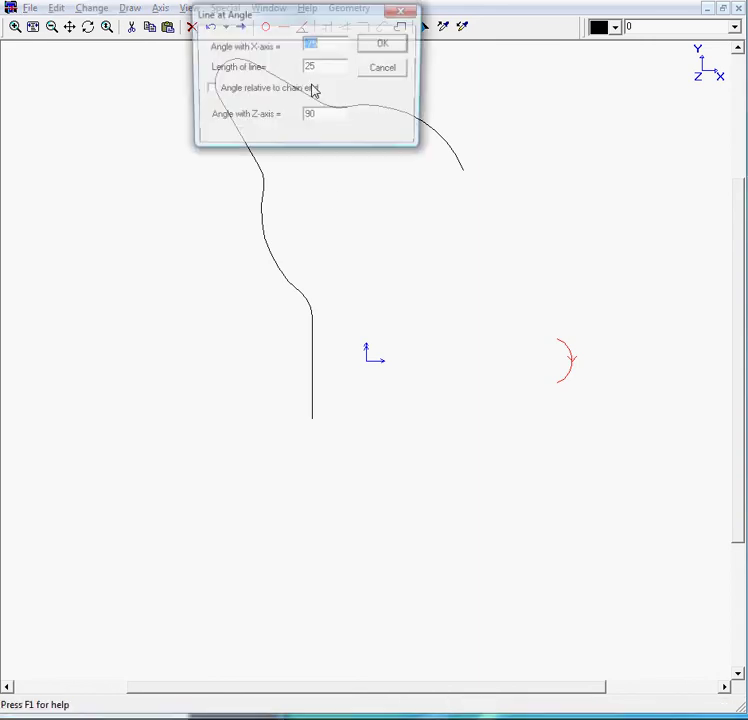
{"action": "left_click_drag", "start_coordinate": [307, 23], "coordinate": [211, 139]}
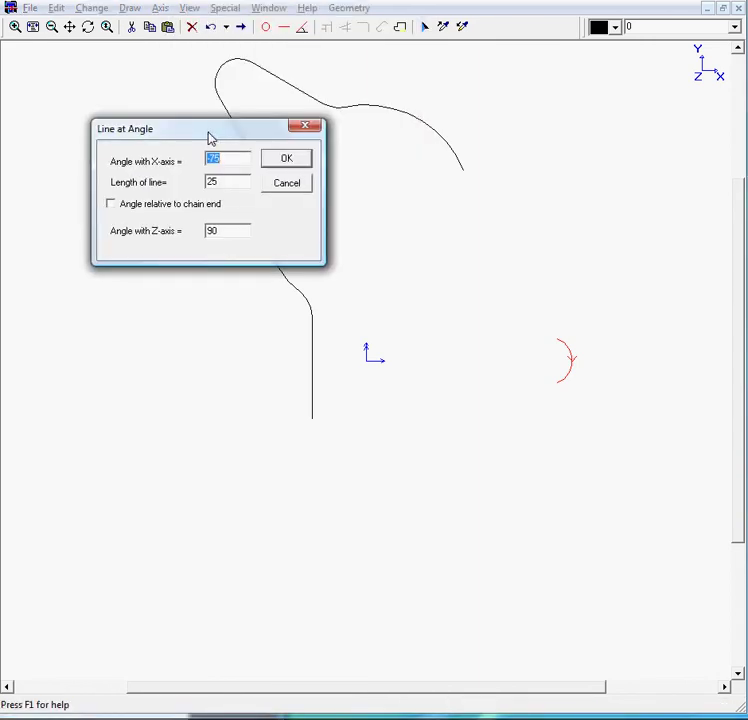
{"action": "type", "text": "180+1"}
{"action": "key", "text": "Tab"}
{"action": "key", "text": "Tab"}
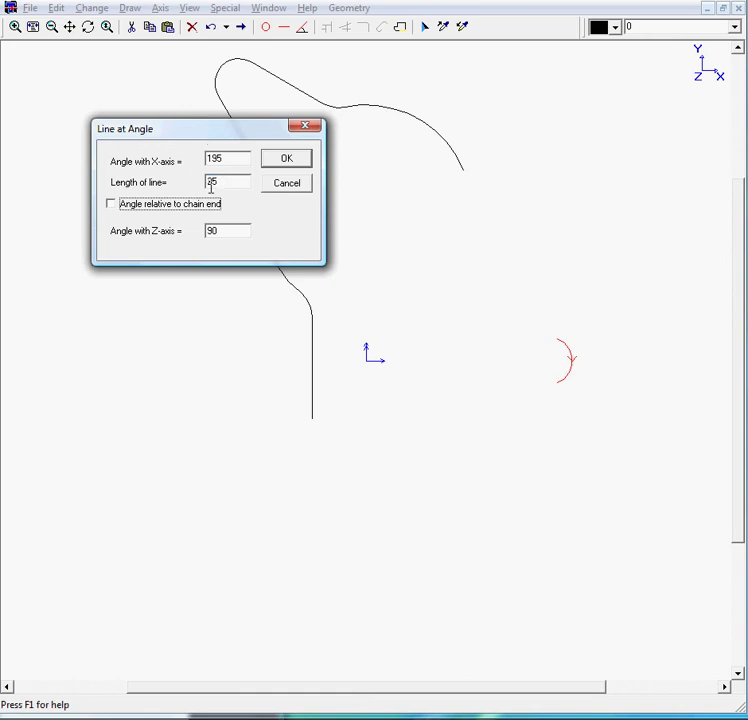
{"action": "key", "text": "Tab"}
{"action": "key", "text": "Tab"}
{"action": "key", "text": "Tab"}
{"action": "key", "text": "Tab"}
{"action": "key", "text": "Tab"}
{"action": "key", "text": "Tab"}
{"action": "key", "text": "shift+Tab"}
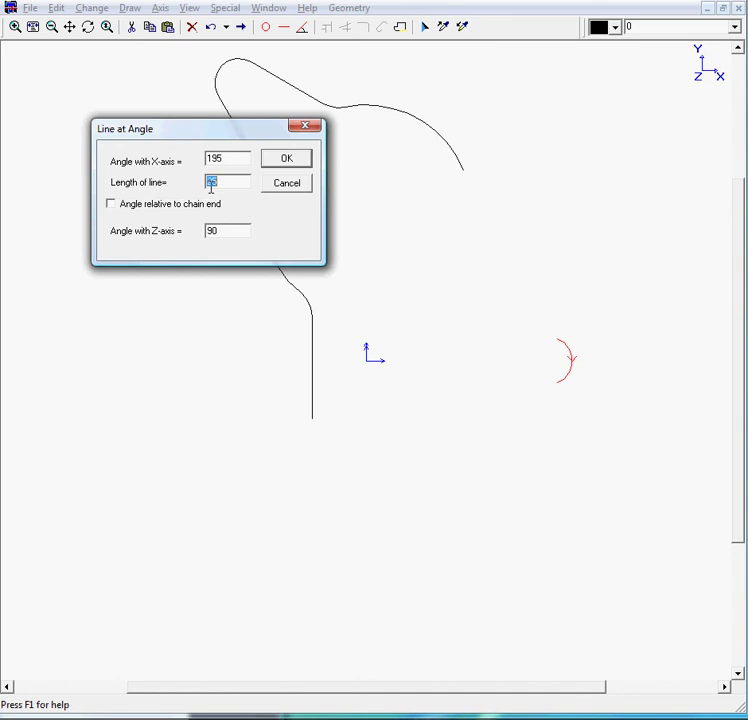
{"action": "type", "text": "15"}
{"action": "key", "text": "Return"}
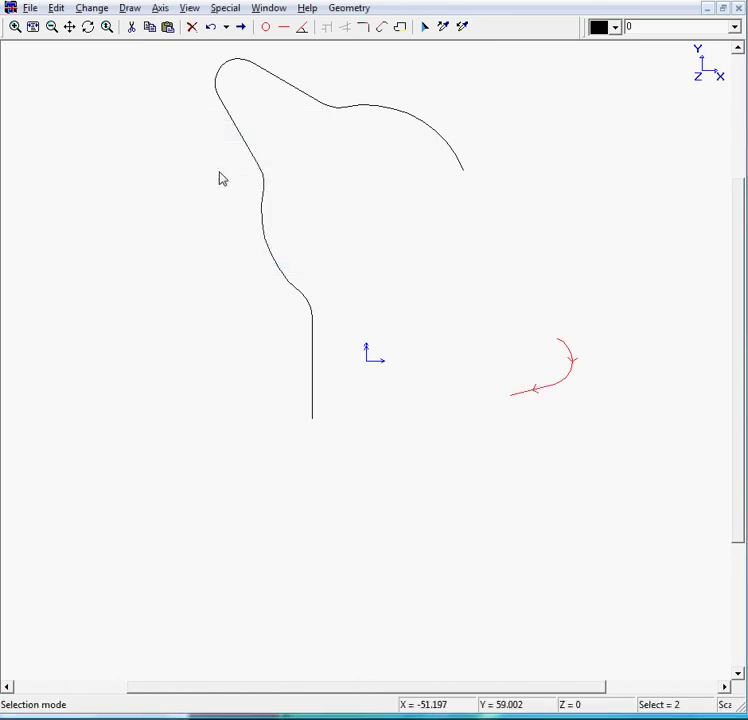
- Reverse the chain, add a 15-long line at 165°, and chain the upper-right arc
{"action": "left_click", "coordinate": [226, 8]}
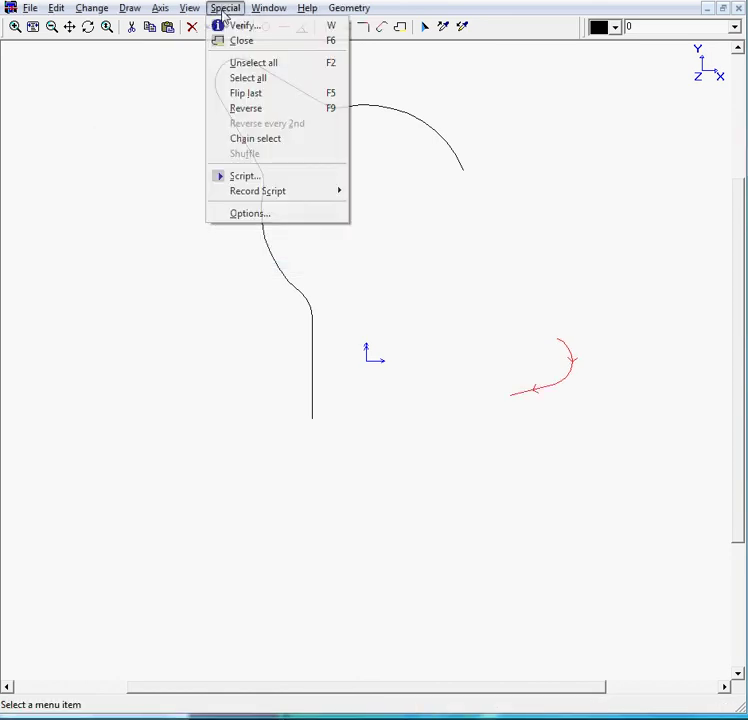
{"action": "left_click", "coordinate": [257, 117]}
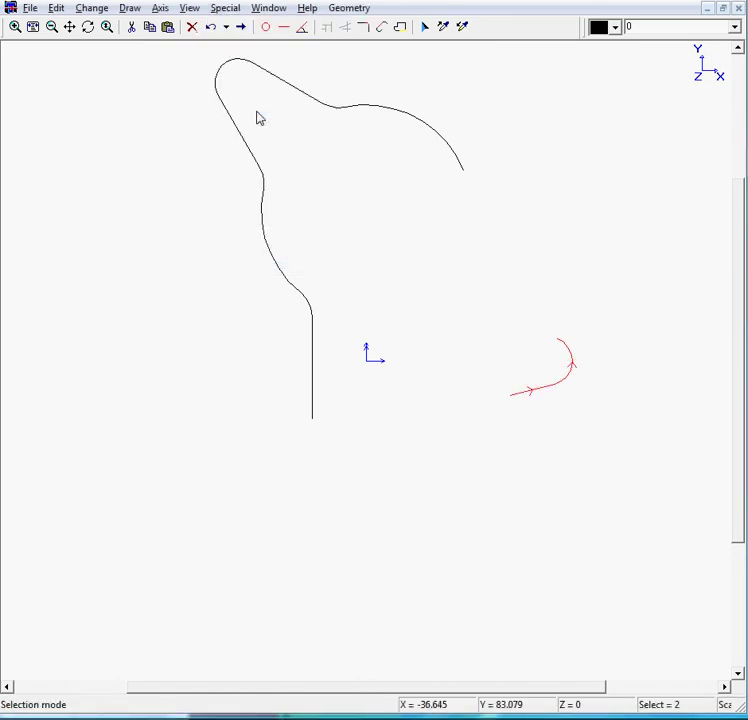
{"action": "left_click", "coordinate": [303, 29]}
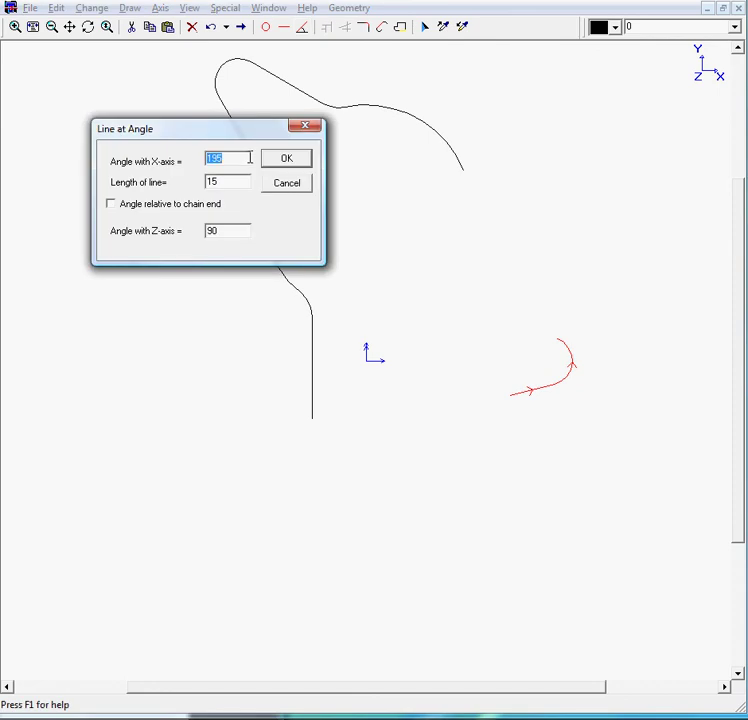
{"action": "type", "text": "180-1"}
{"action": "left_click", "coordinate": [297, 157]}
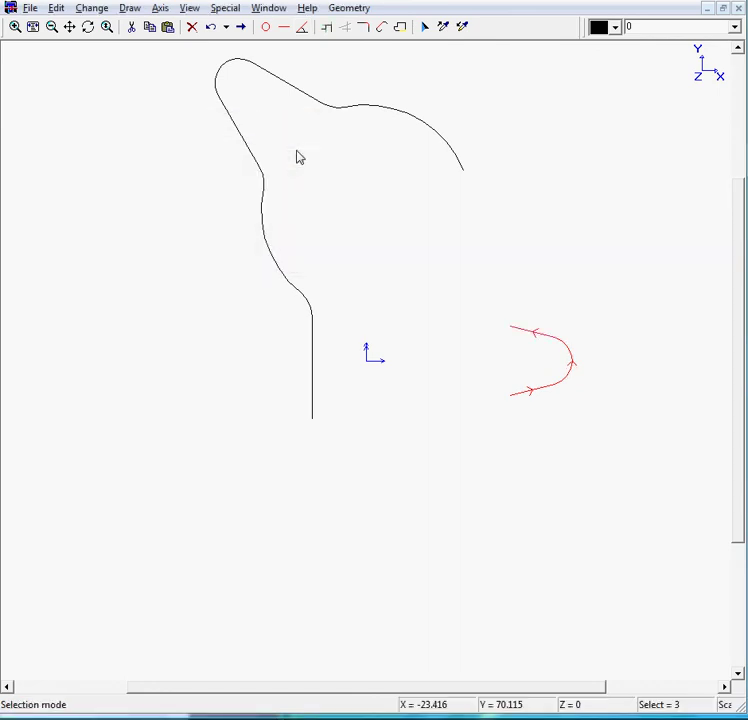
{"action": "left_click", "coordinate": [371, 118]}
{"action": "mouse_move", "coordinate": [371, 118]}
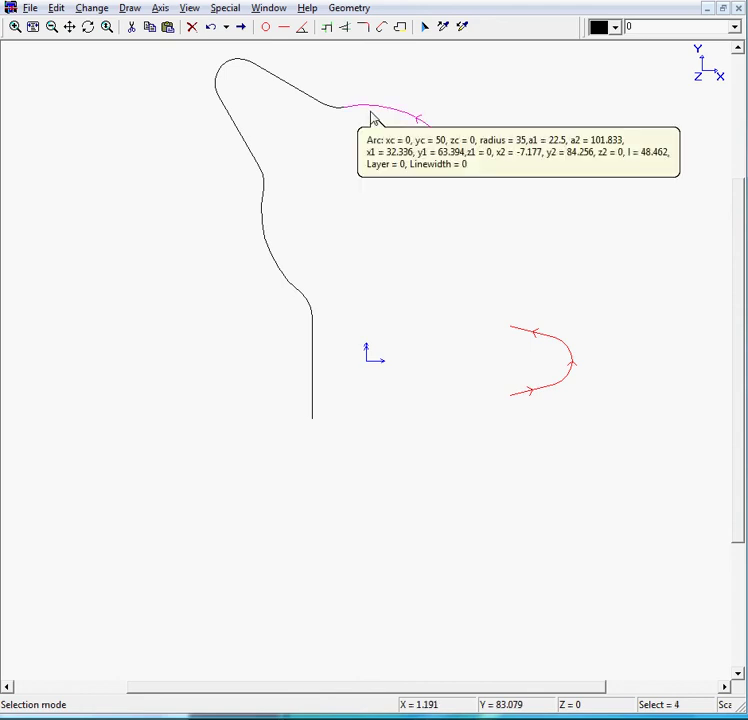
- Fillet the U's upper line into the upper-right R35 arc, then reverse the chain
{"action": "left_click", "coordinate": [364, 28]}
{"action": "type", "text": "10"}
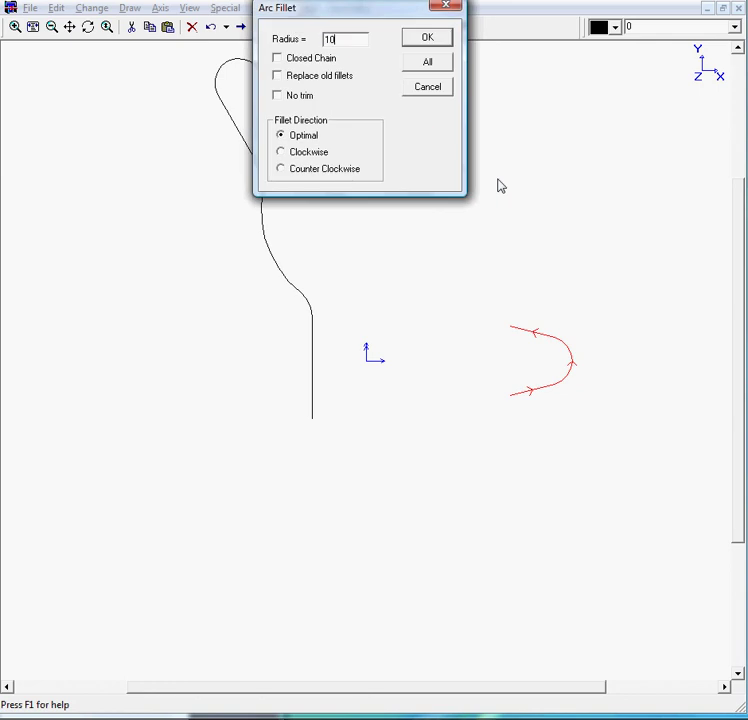
{"action": "key", "text": "Return"}
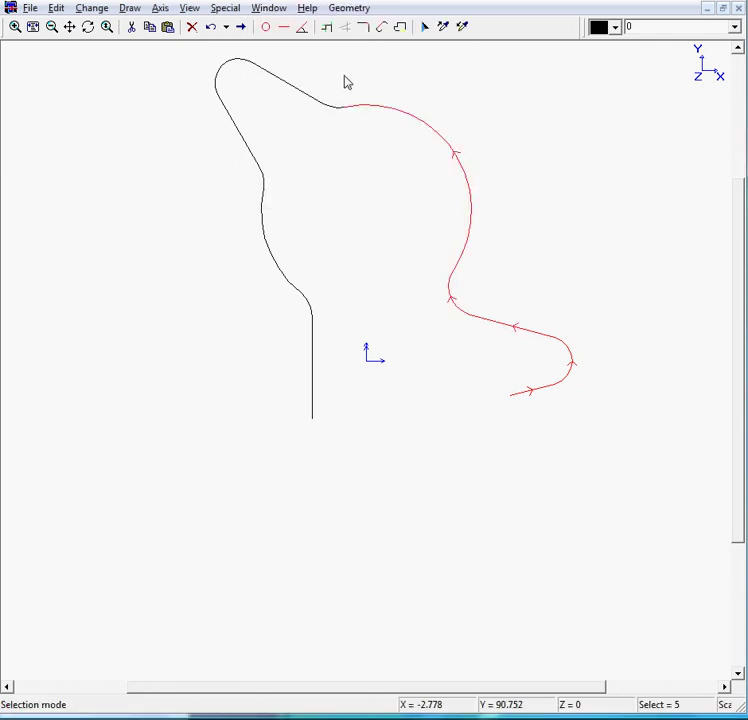
{"action": "left_click", "coordinate": [225, 8]}
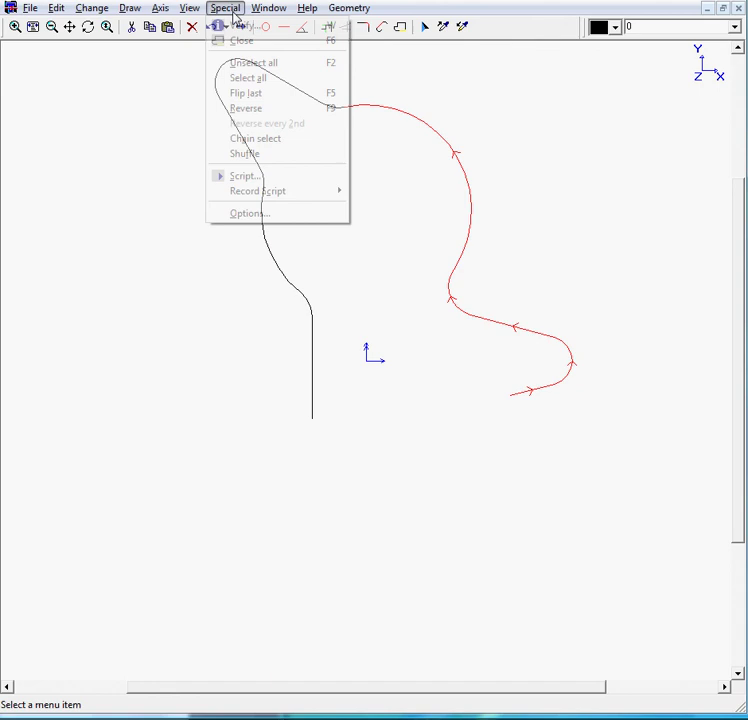
{"action": "left_click", "coordinate": [233, 110]}
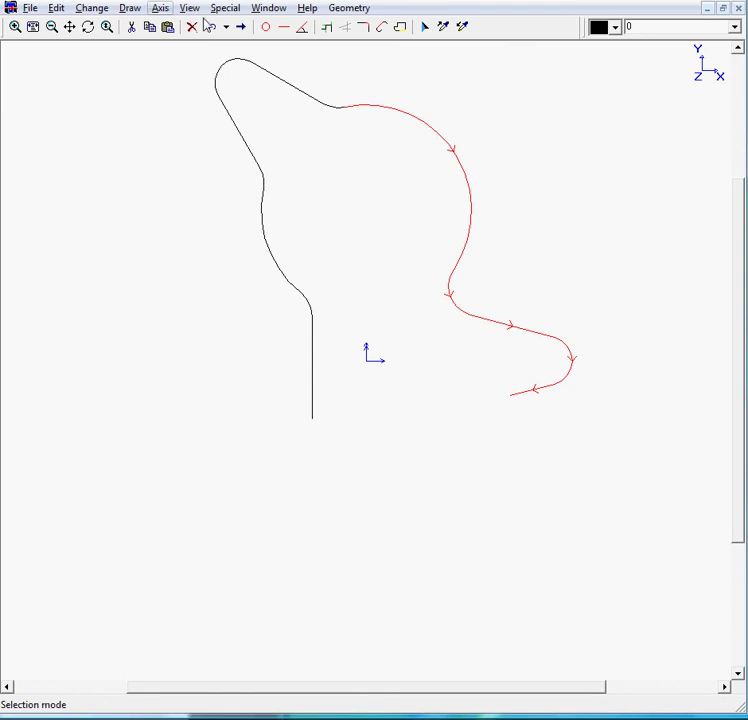
- Draw a clockwise R42.5 half-circle centred at (10, -50) from 0° to 180°
{"action": "left_click", "coordinate": [265, 27]}
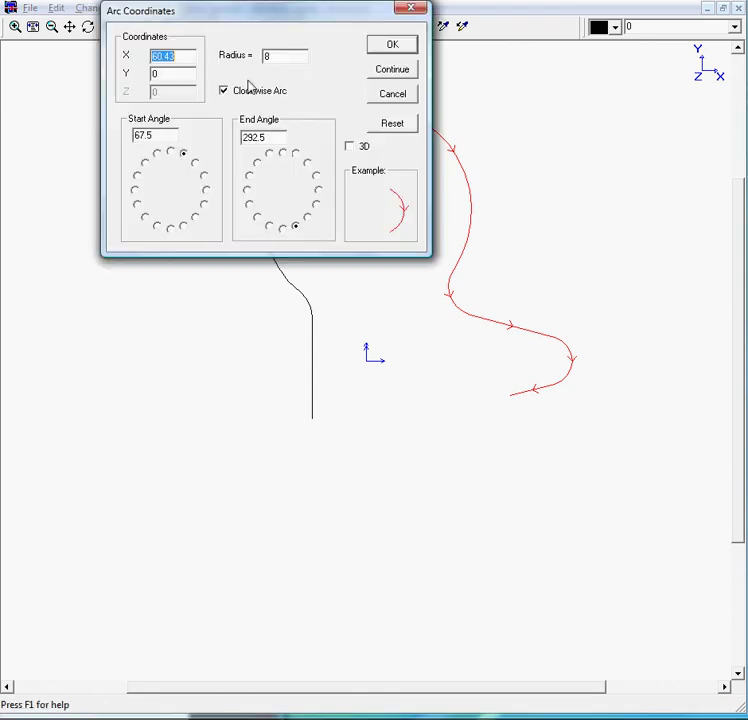
{"action": "left_click", "coordinate": [389, 127]}
{"action": "left_click_drag", "start_coordinate": [166, 58], "coordinate": [85, 52]}
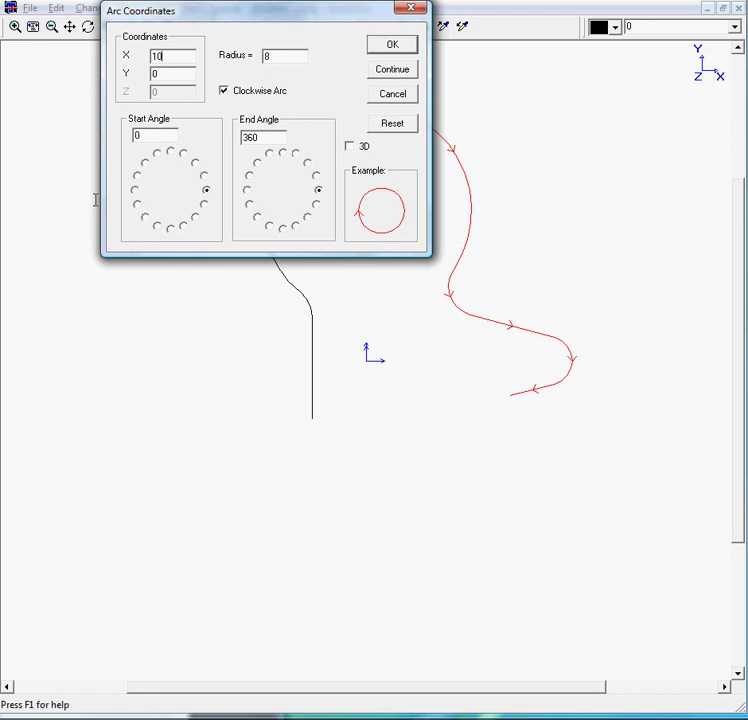
{"action": "key", "text": "Tab"}
{"action": "type", "text": "-50"}
{"action": "key", "text": "Tab"}
{"action": "type", "text": "42.5"}
{"action": "left_click", "coordinate": [269, 227]}
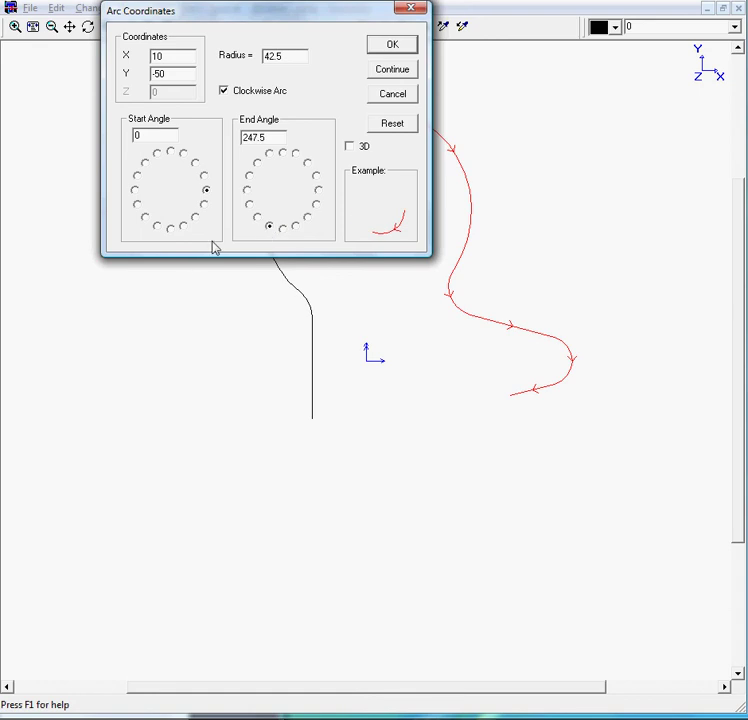
{"action": "left_click", "coordinate": [246, 189]}
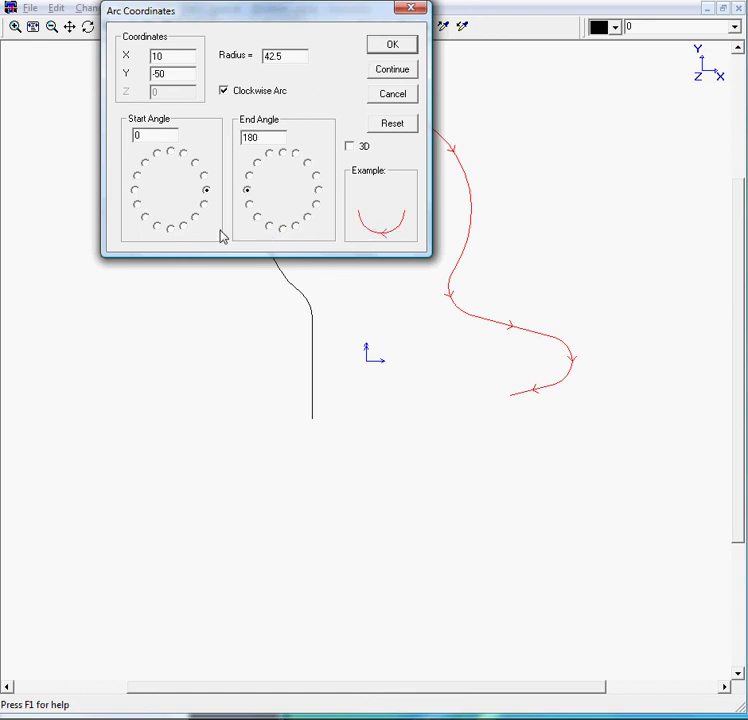
{"action": "left_click", "coordinate": [393, 46]}
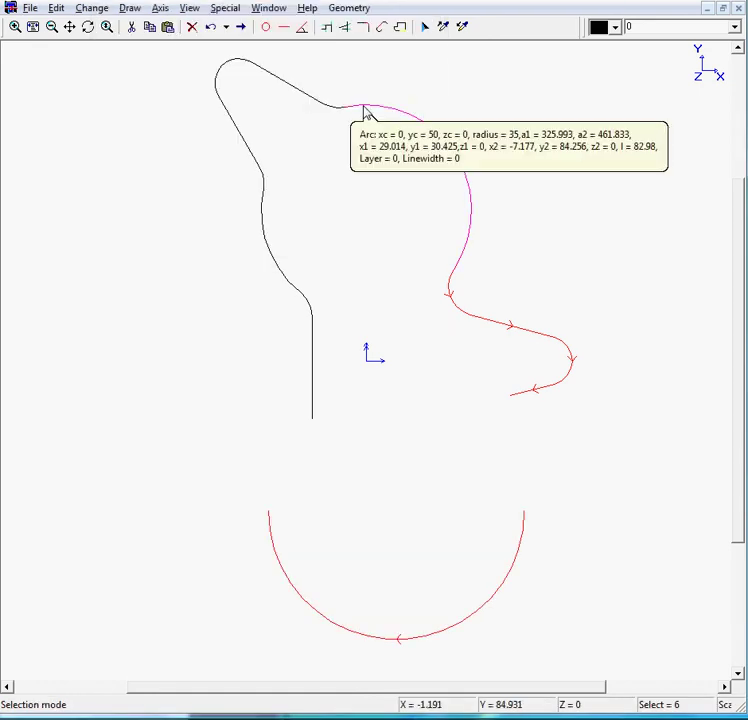
- Fillet the R42.5 bottom arc to both sides with radius 10, then select the closed contour
{"action": "left_click", "coordinate": [362, 27]}
{"action": "left_click", "coordinate": [417, 43]}
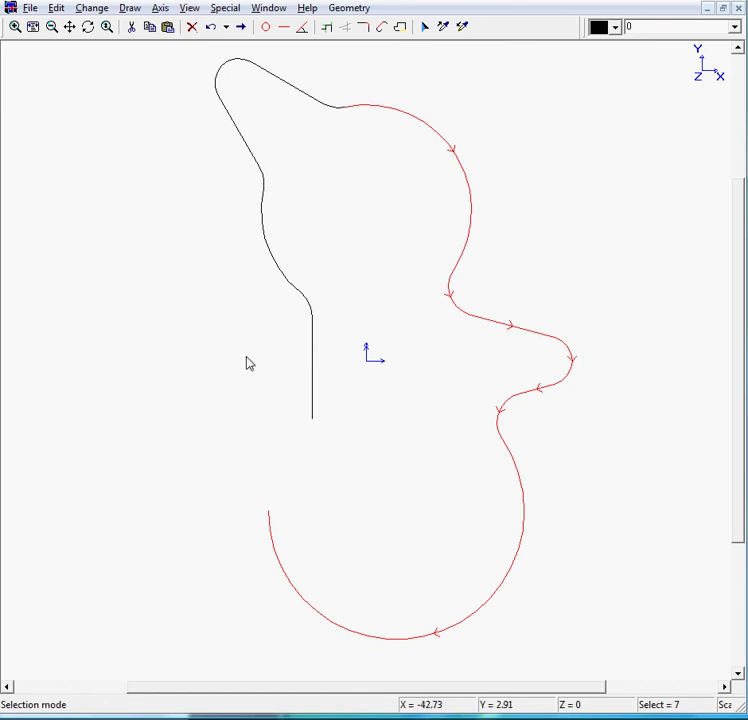
{"action": "left_click", "coordinate": [312, 340]}
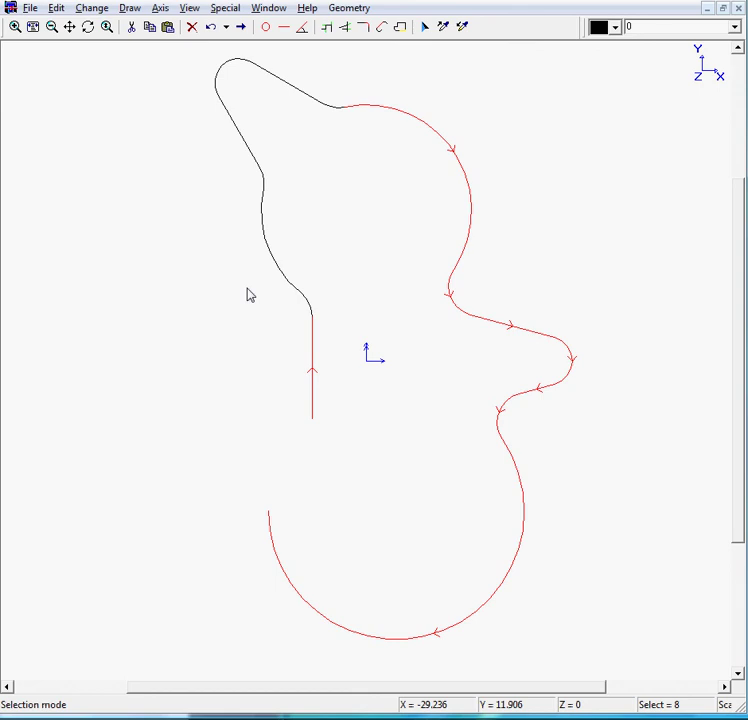
{"action": "left_click", "coordinate": [364, 27]}
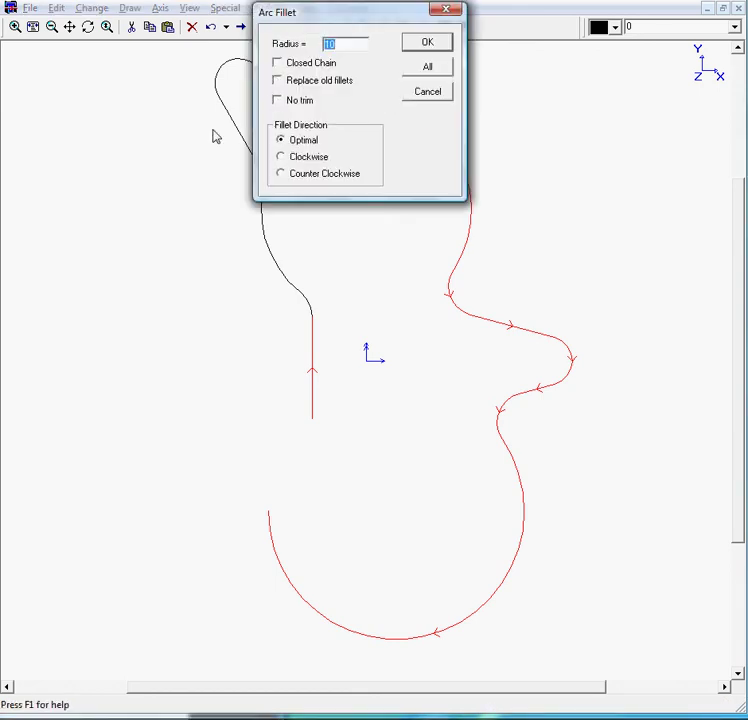
{"action": "left_click", "coordinate": [427, 46]}
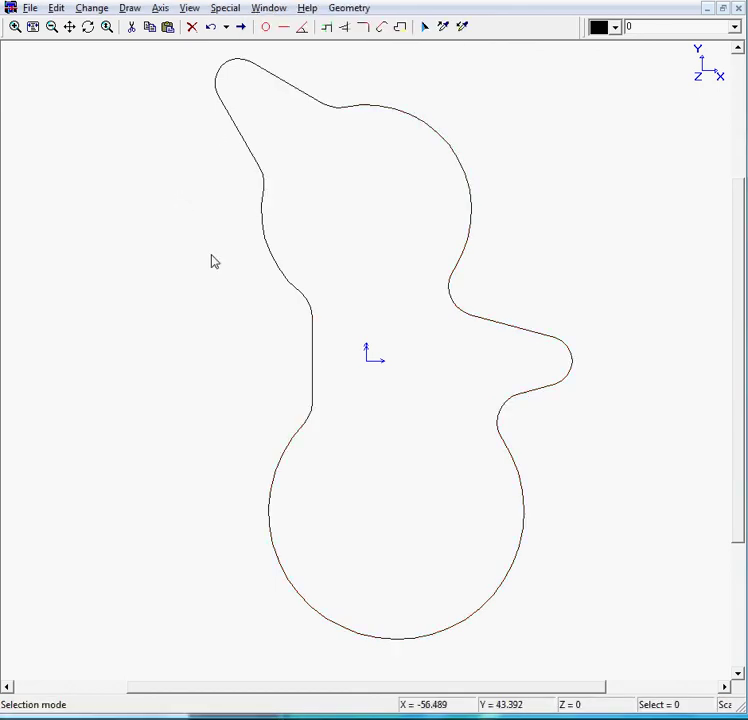
{"action": "left_click", "coordinate": [269, 272]}
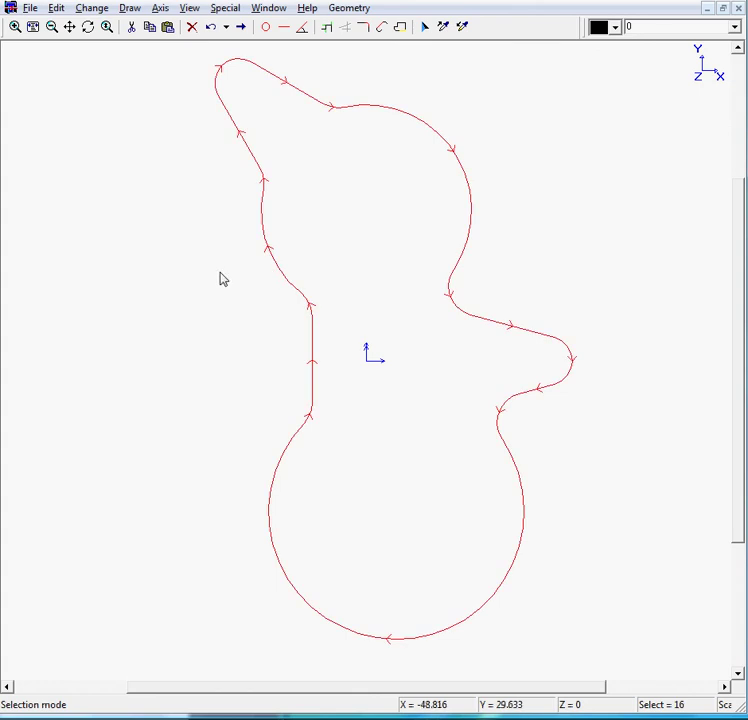
{"action": "left_click", "coordinate": [162, 8]}
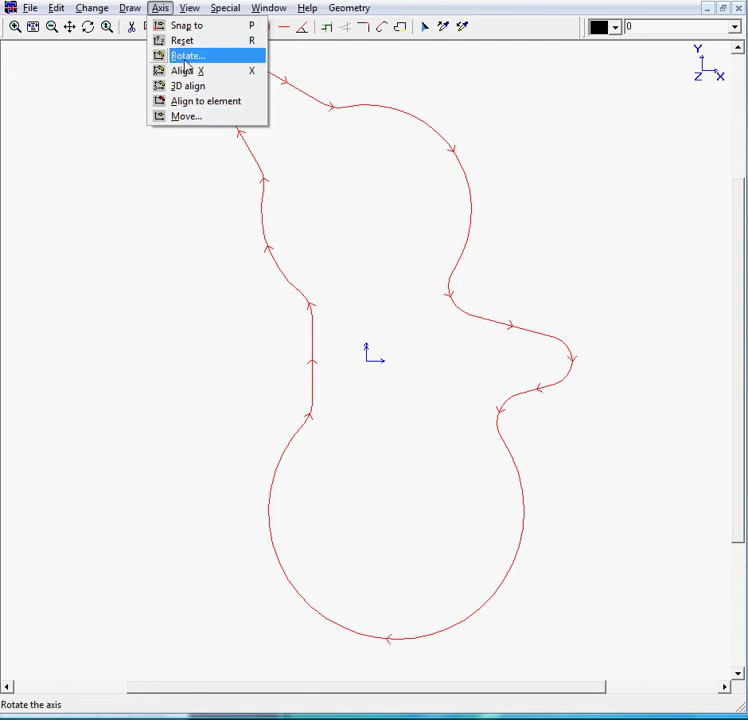
{"action": "left_click", "coordinate": [129, 8]}
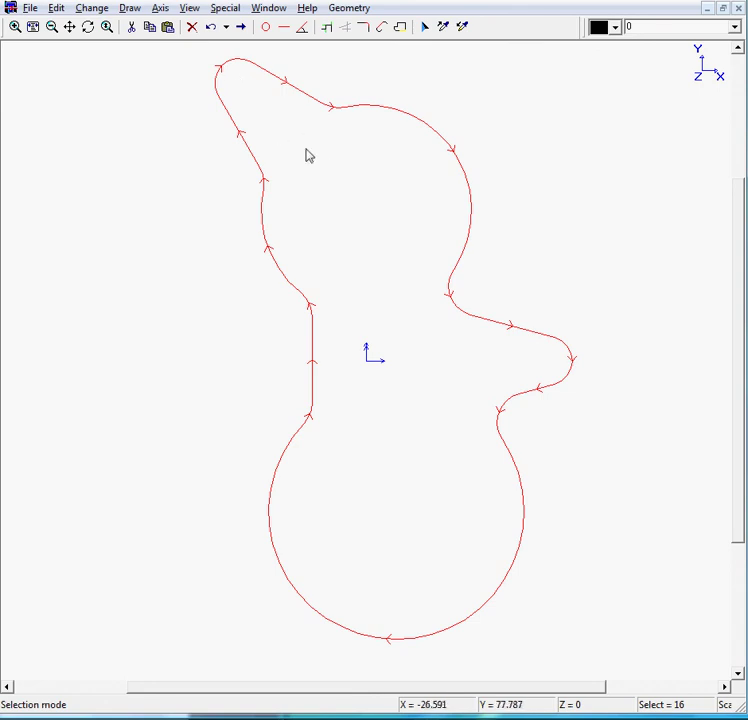
{"action": "left_click", "coordinate": [162, 10]}
{"action": "left_click", "coordinate": [132, 120]}
{"action": "left_click", "coordinate": [130, 120]}
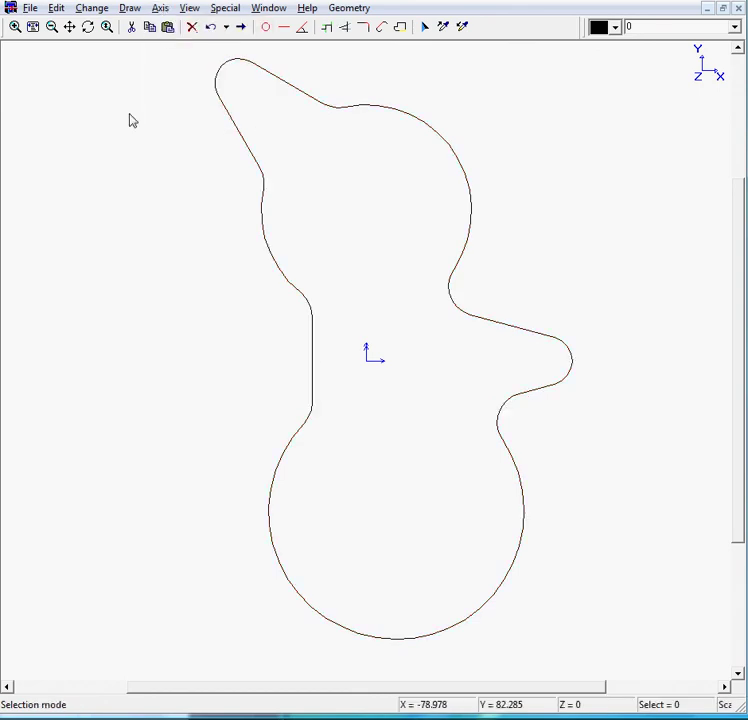